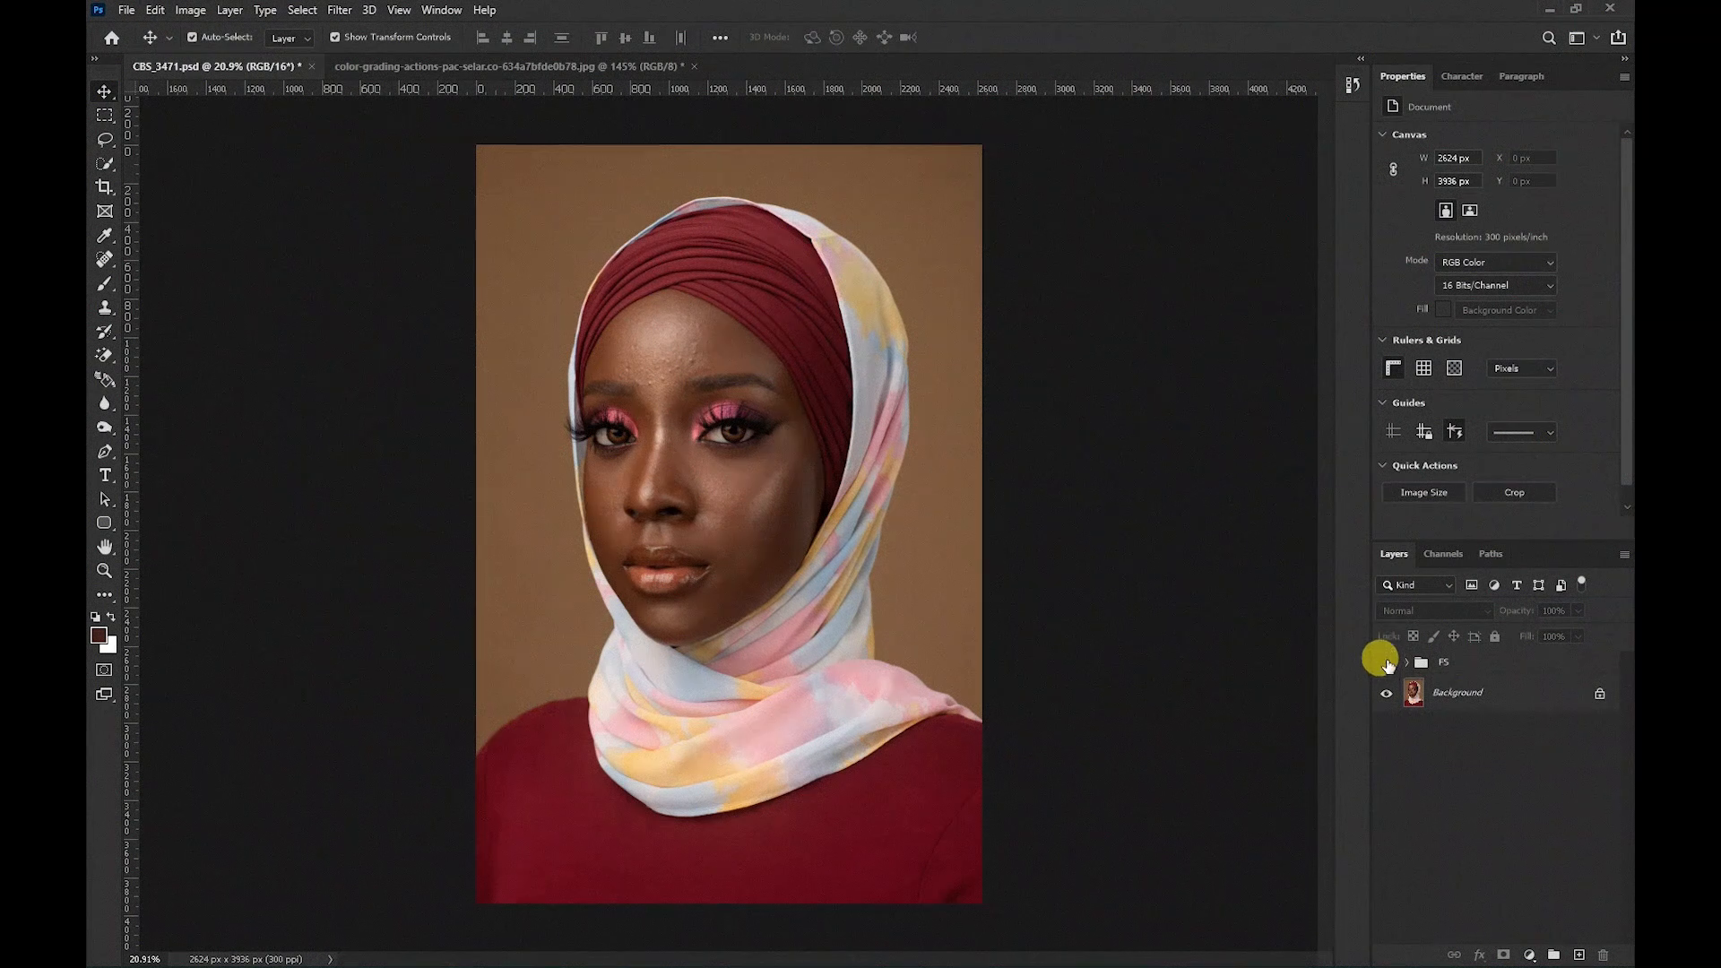
Bring the reference photo into the portrait as a new layer and scale it to fill the lower-left corner.
{"action": "left_click", "coordinate": [1386, 664]}
{"action": "left_click", "coordinate": [1386, 664]}
{"action": "left_click", "coordinate": [465, 69]}
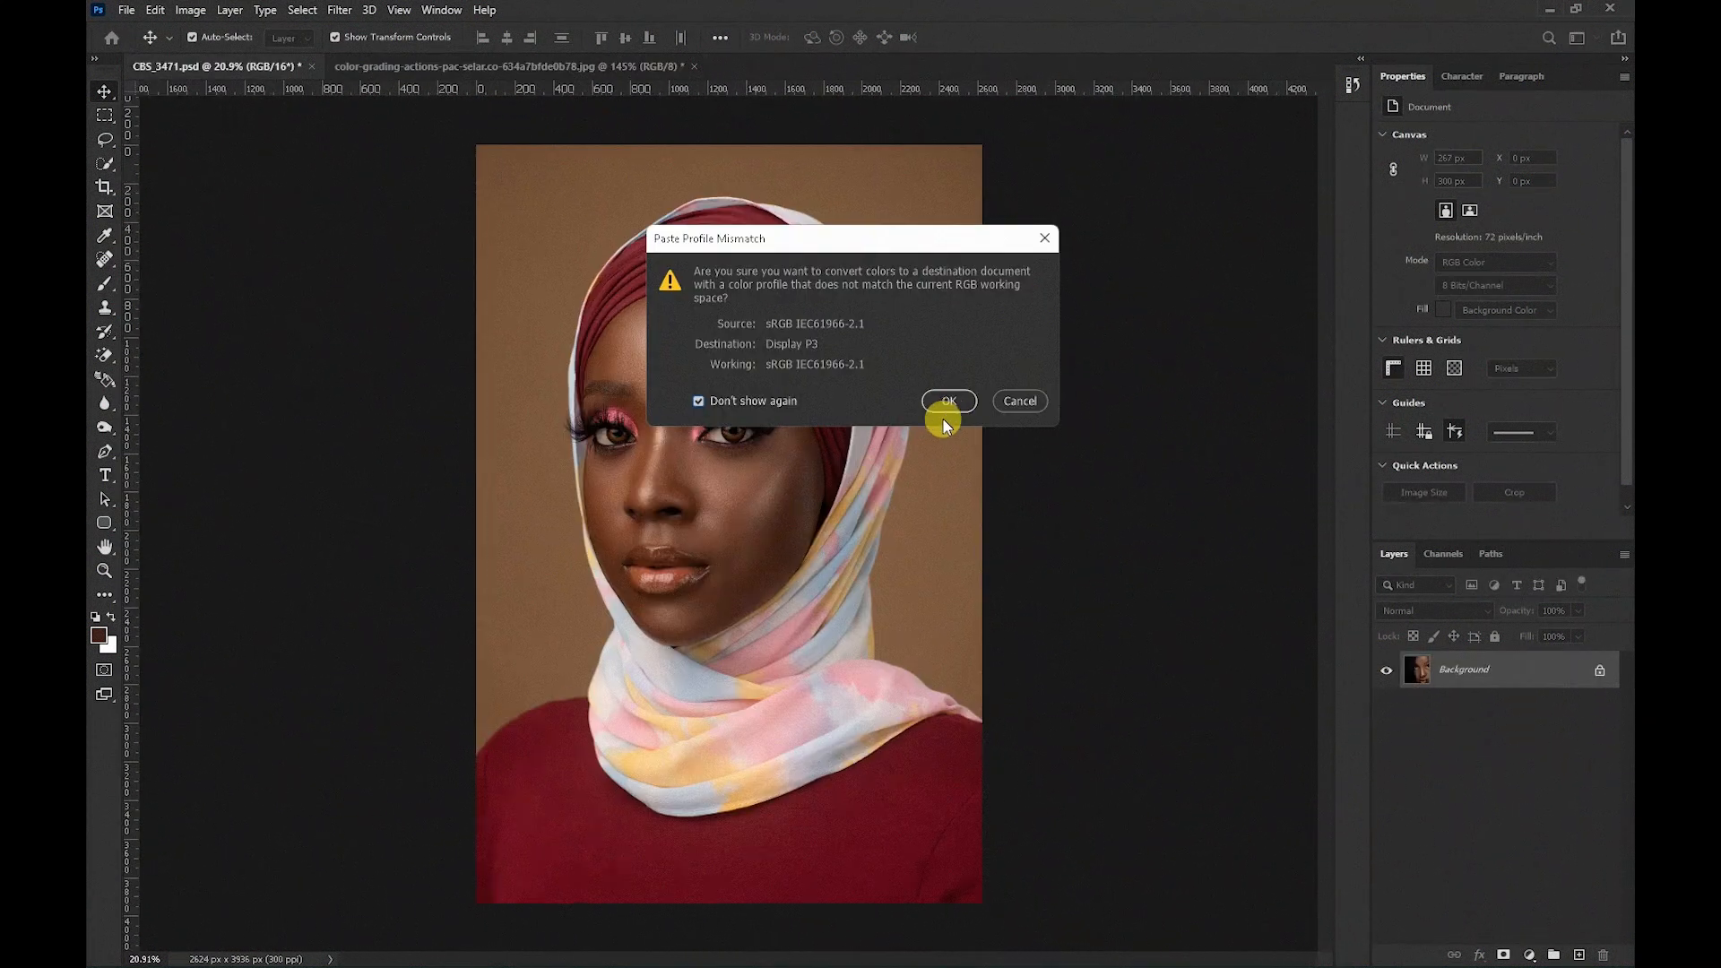
{"action": "left_click", "coordinate": [947, 405]}
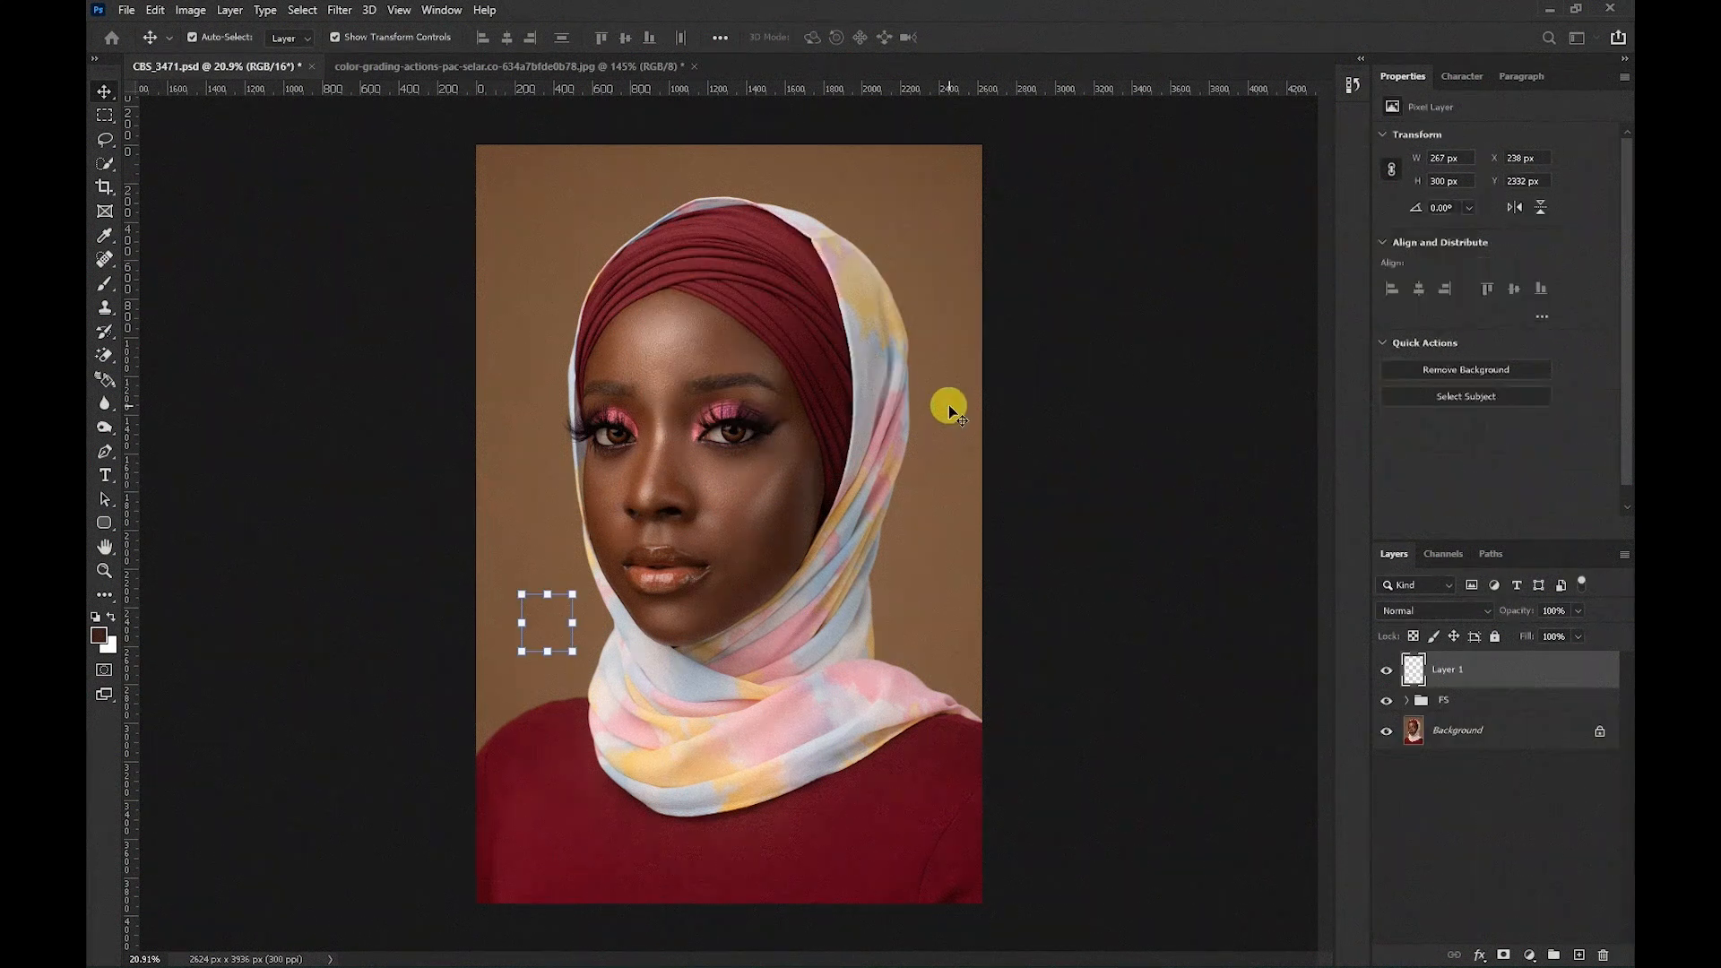
{"action": "left_click_drag", "start_coordinate": [549, 592], "coordinate": [561, 449]}
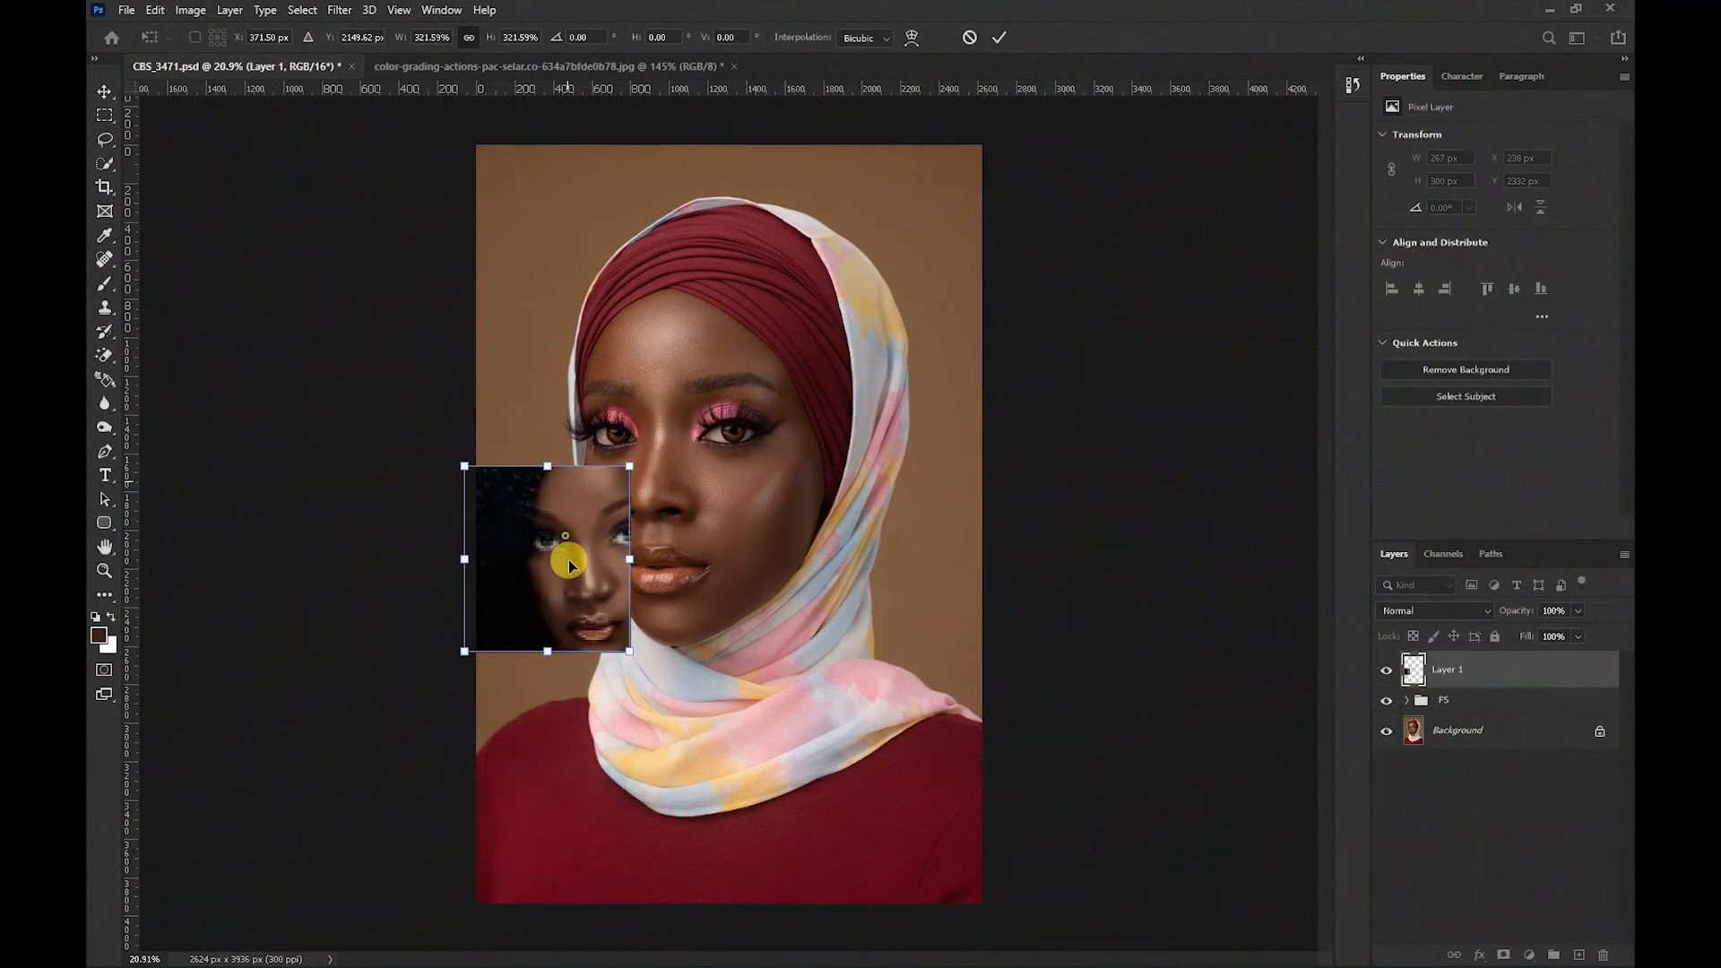
{"action": "left_click_drag", "start_coordinate": [576, 556], "coordinate": [569, 776]}
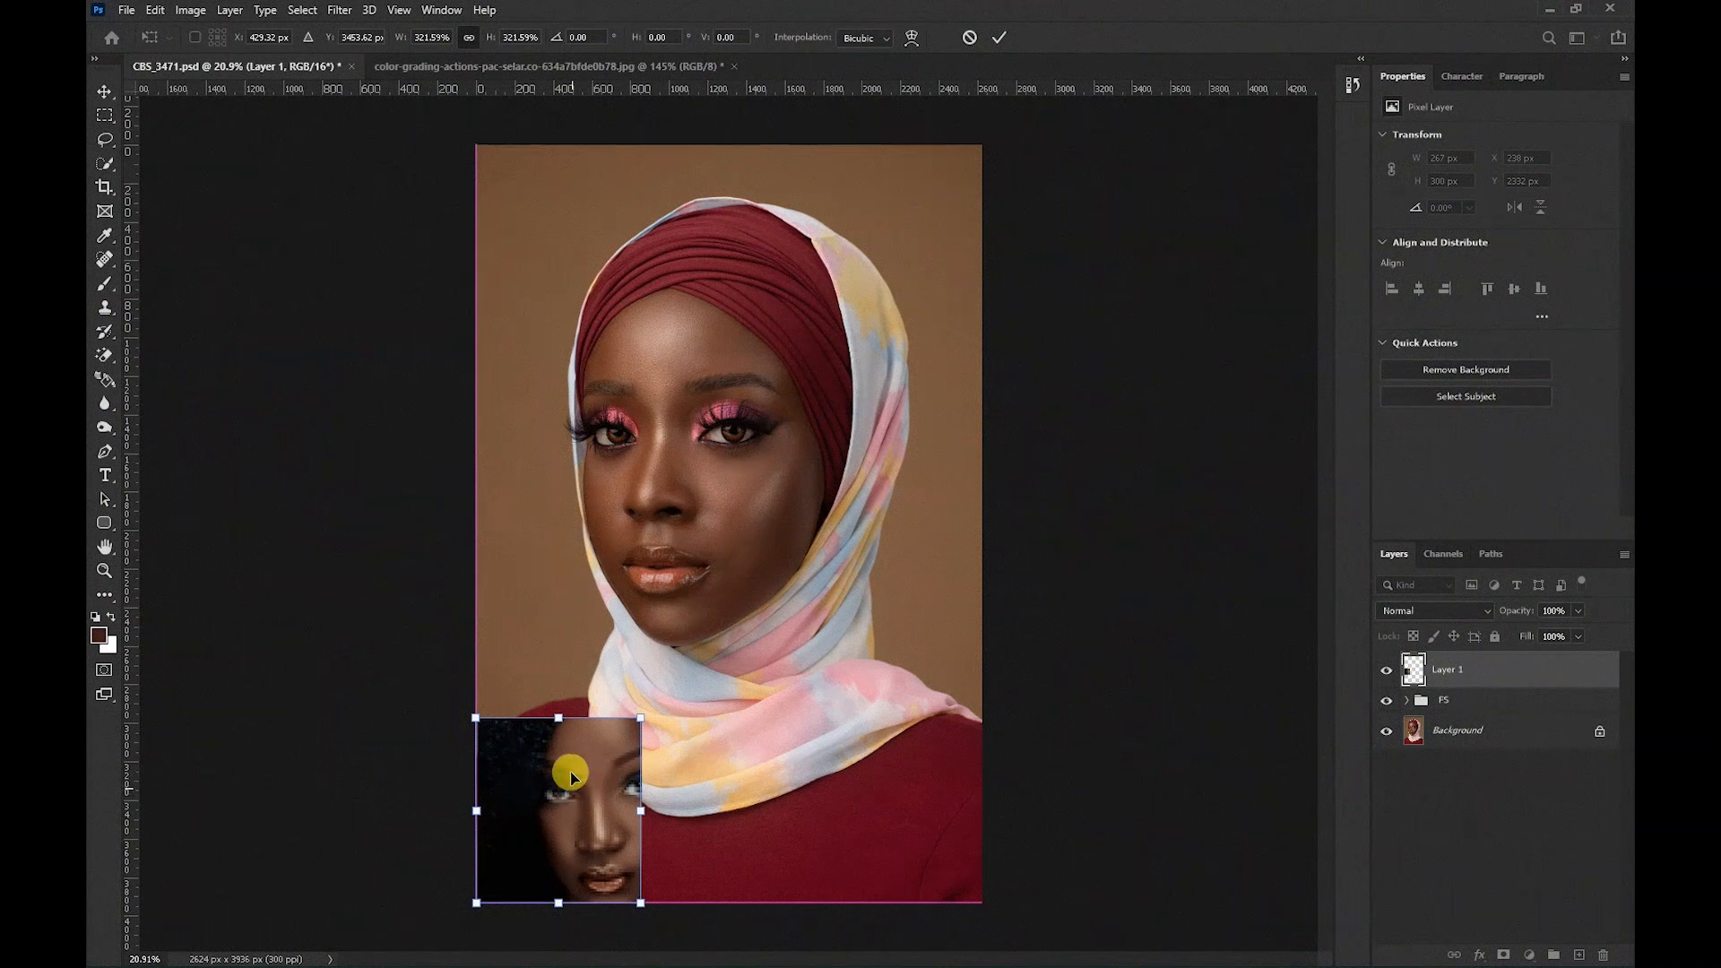
{"action": "left_click_drag", "start_coordinate": [559, 713], "coordinate": [604, 703]}
{"action": "key", "text": "Return"}
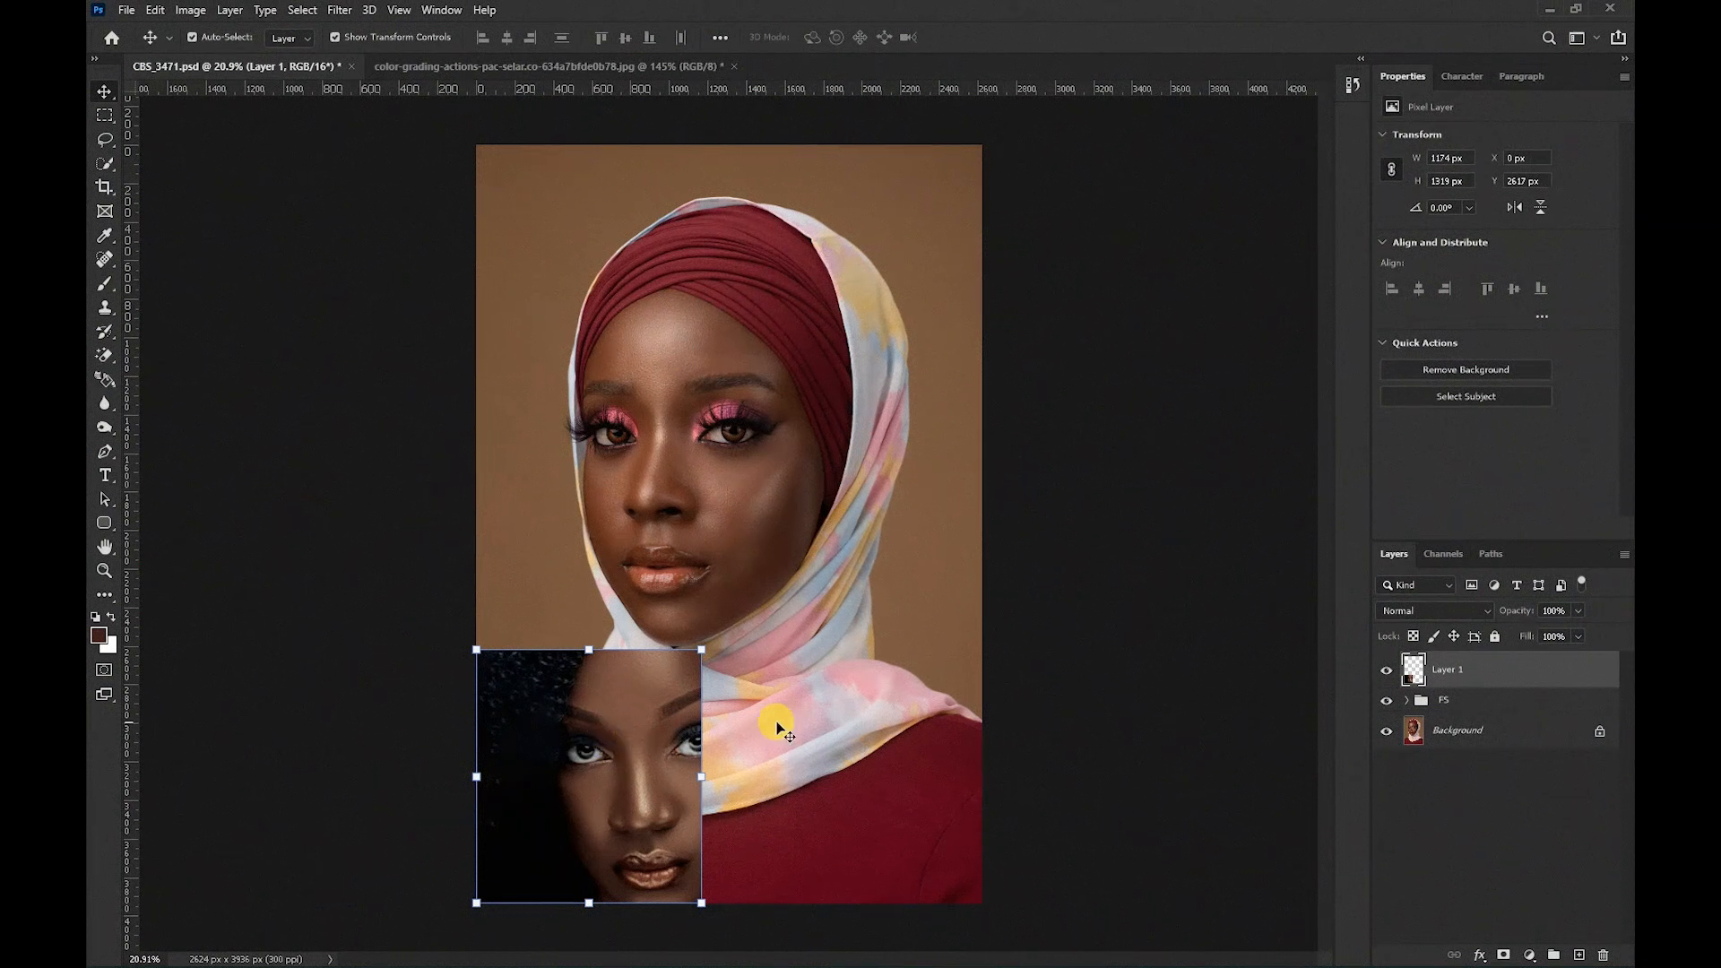
Add a Curves adjustment layer above the FS group and select its adjustment thumbnail.
{"action": "left_click", "coordinate": [1495, 698]}
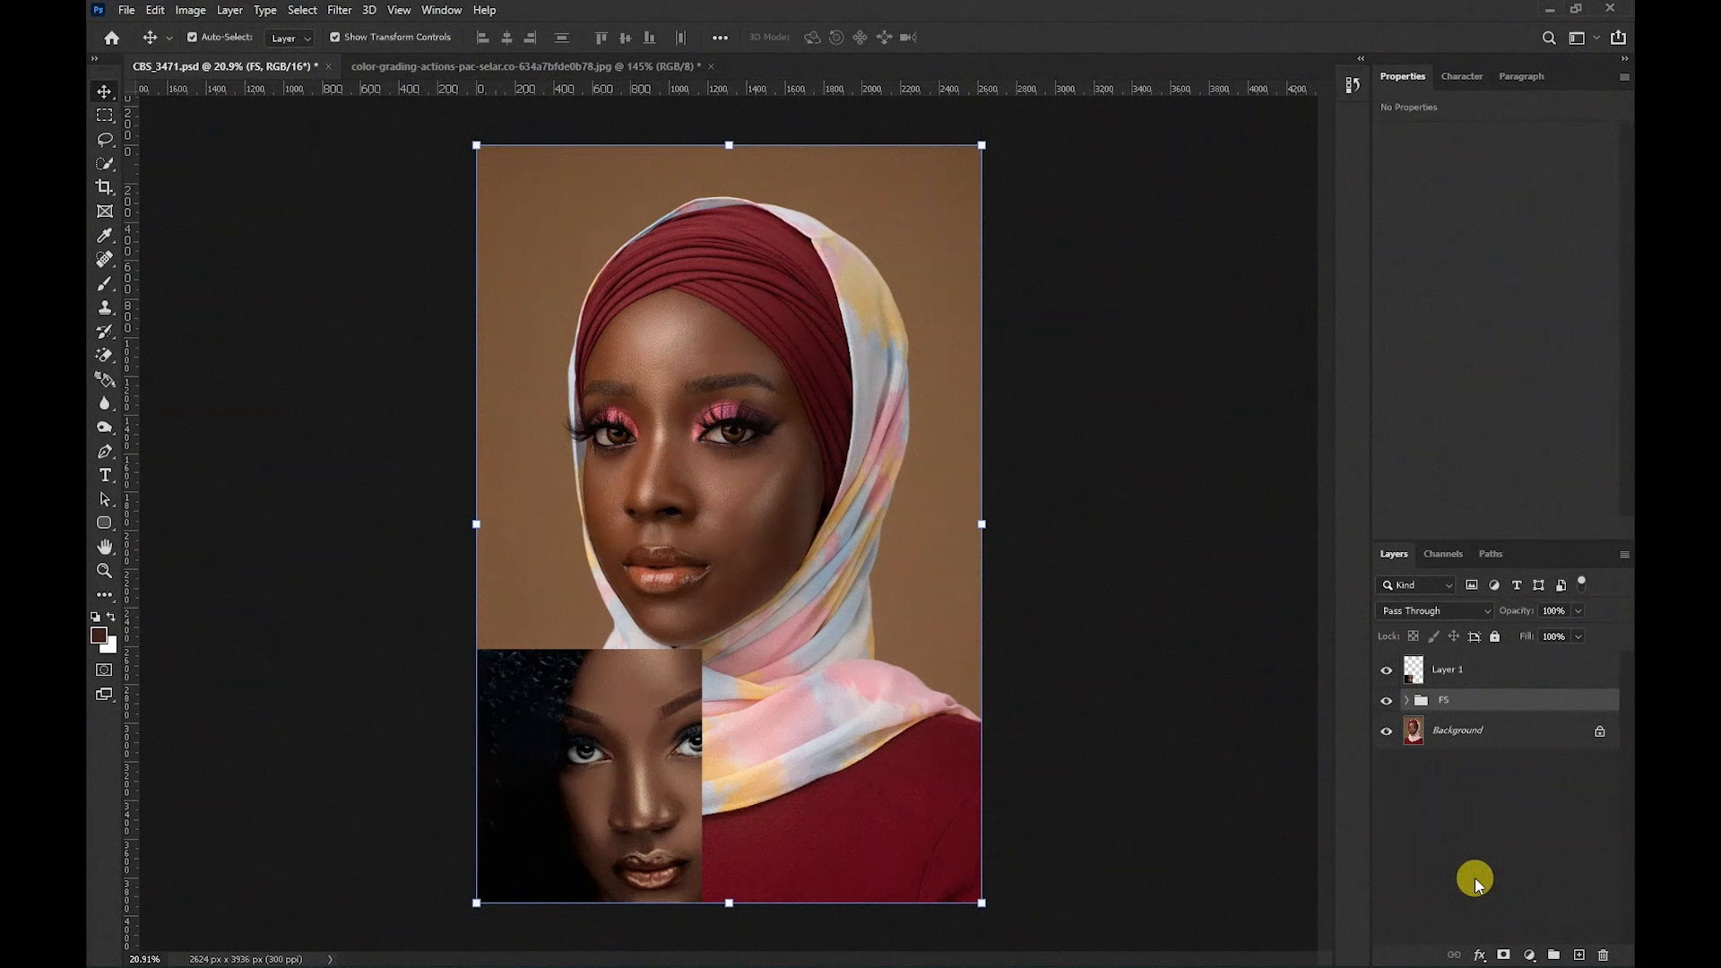
{"action": "left_click", "coordinate": [1529, 955]}
{"action": "left_click", "coordinate": [1531, 958]}
{"action": "left_click", "coordinate": [1531, 958]}
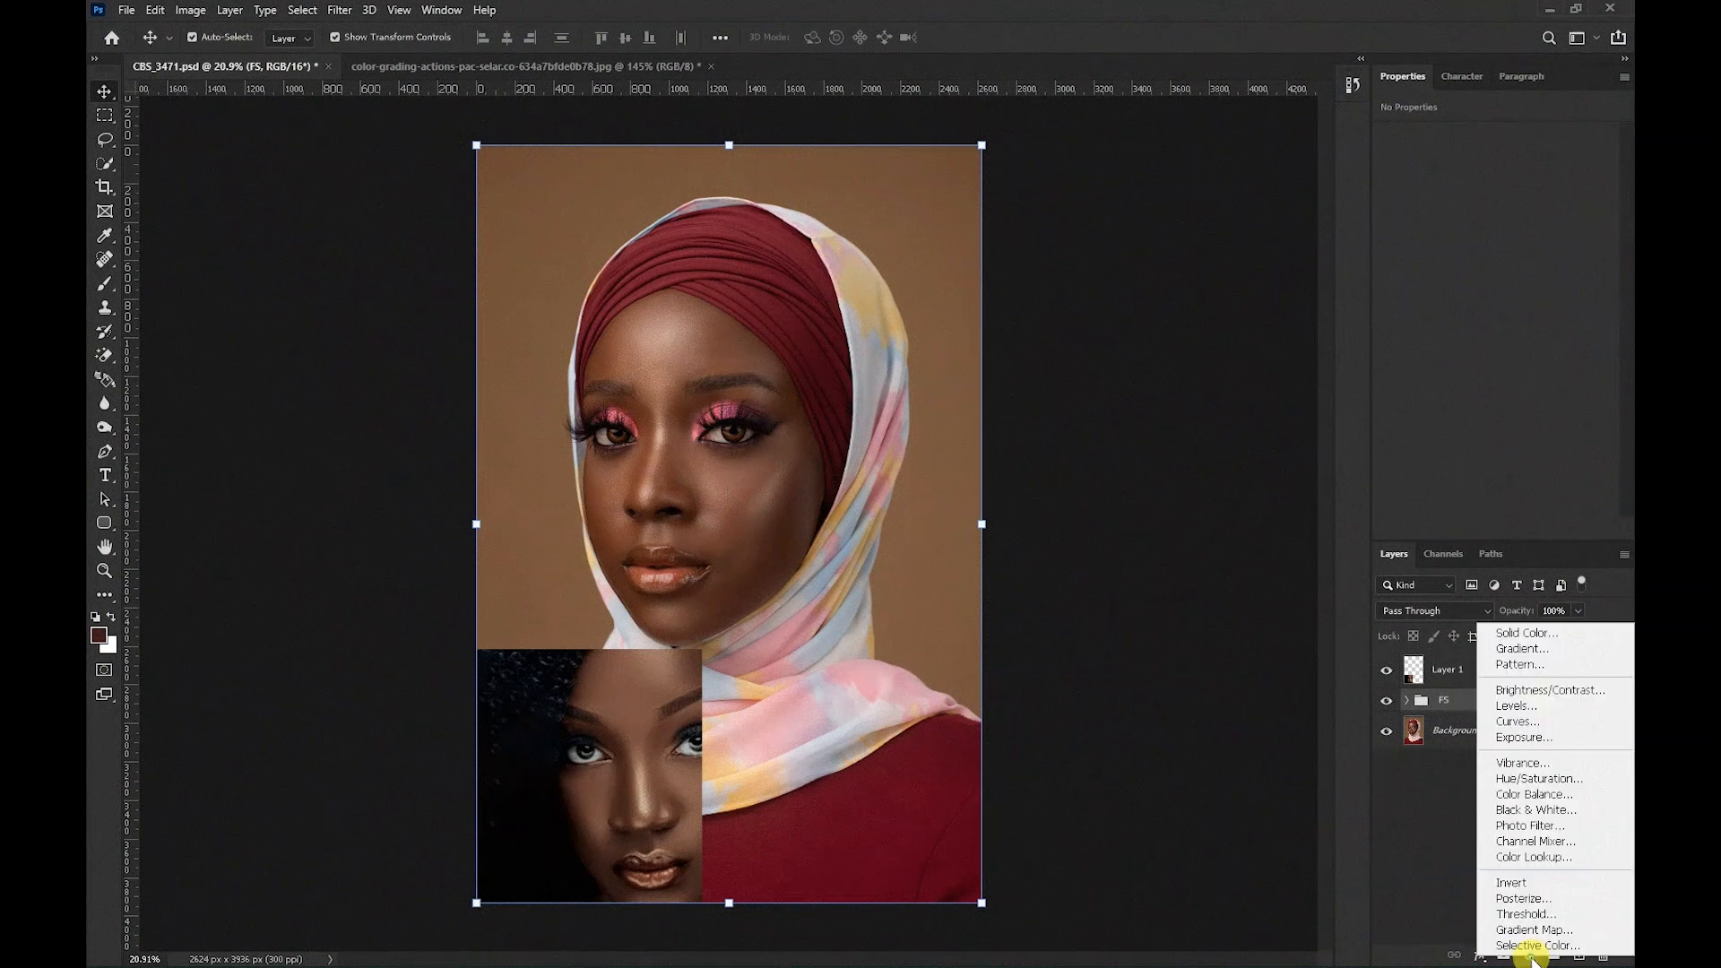
{"action": "left_click", "coordinate": [1513, 721]}
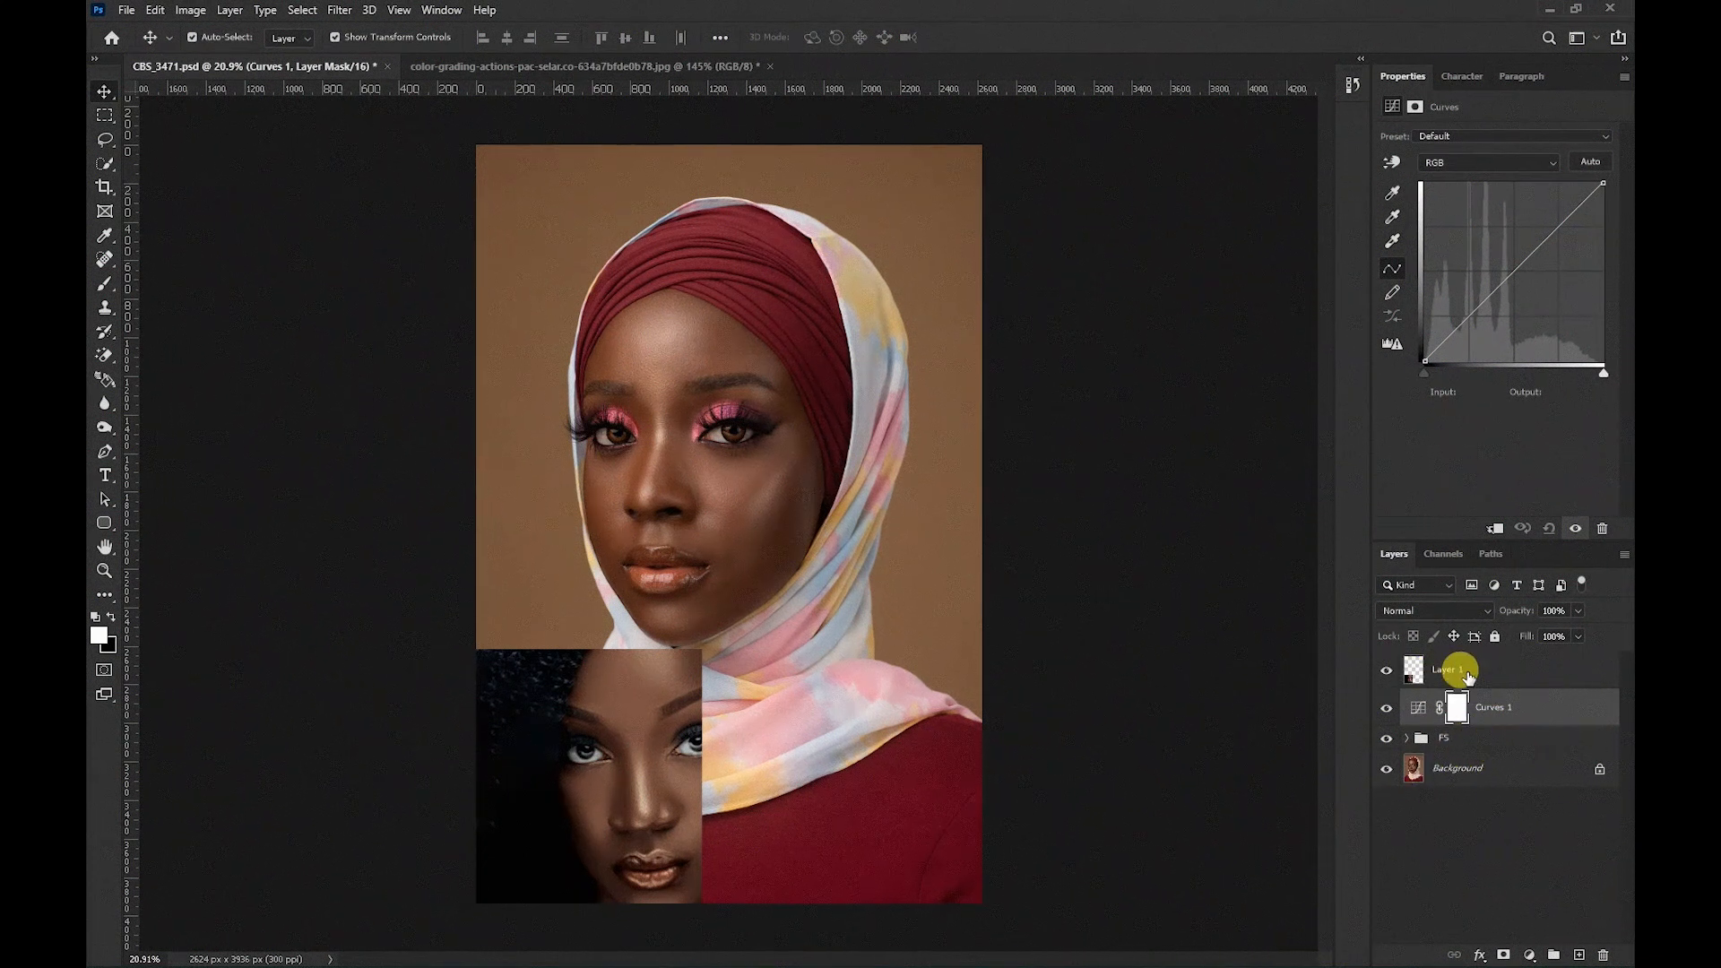
{"action": "left_click", "coordinate": [1466, 712]}
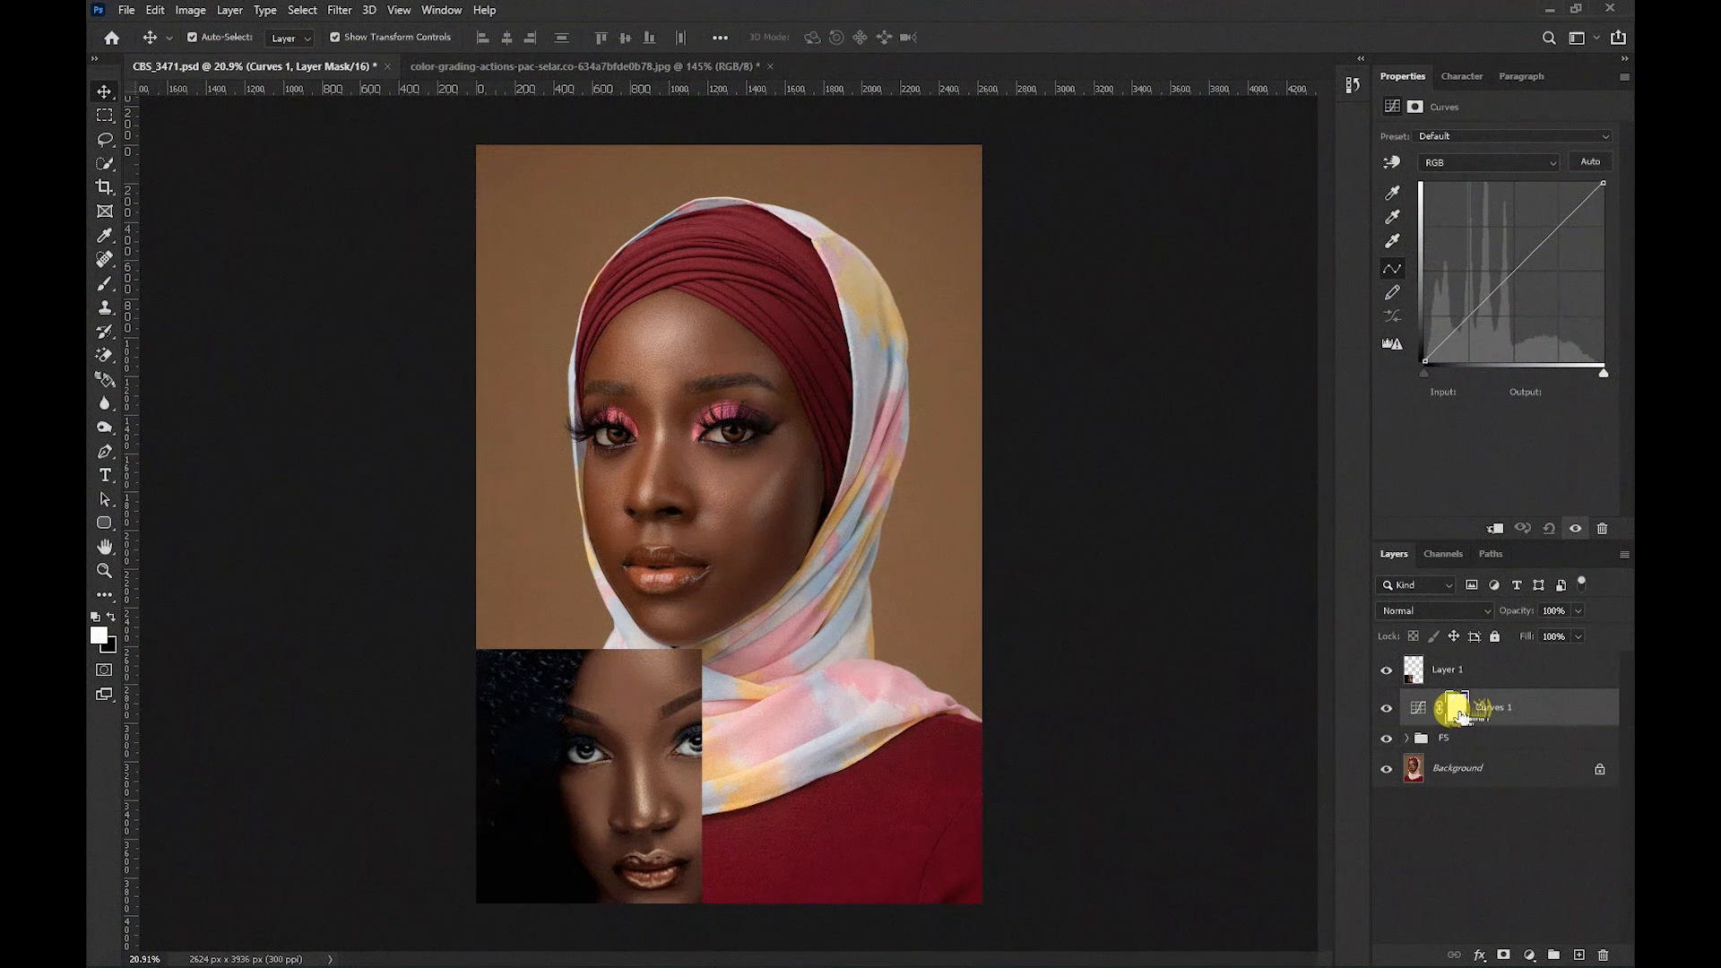
{"action": "left_click", "coordinate": [1418, 710]}
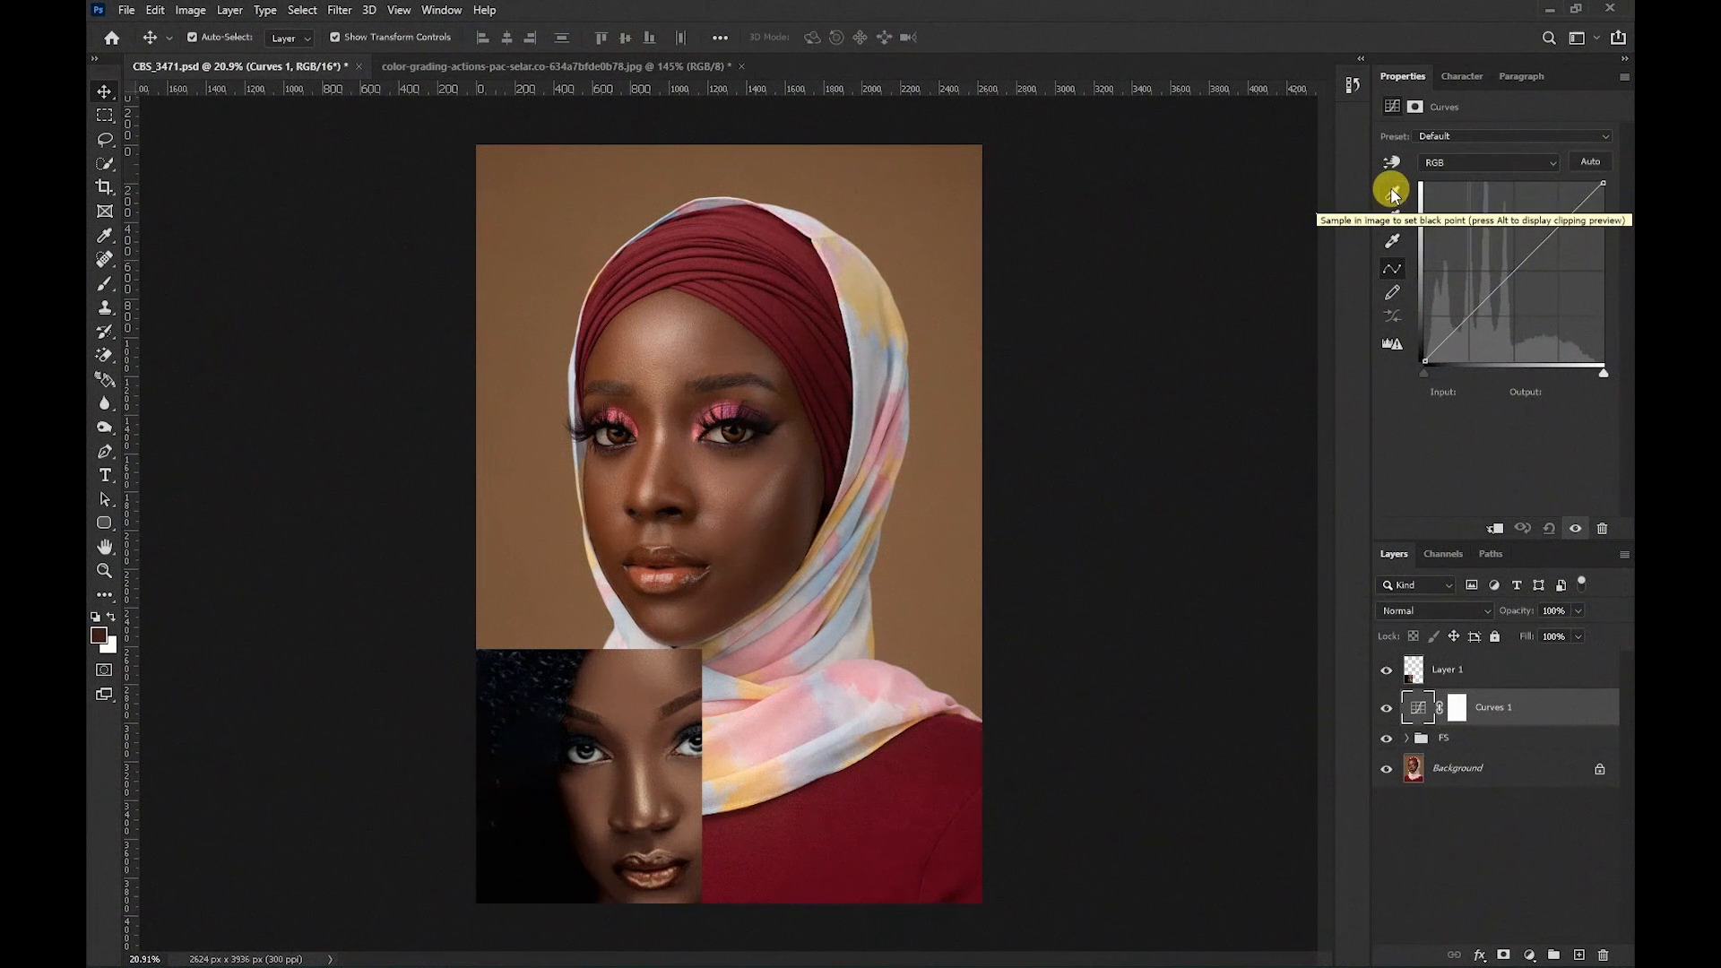
Open the Curves highlight target color picker and set the eyedropper sample size to 5 by 5 Average.
{"action": "left_click", "coordinate": [1394, 243]}
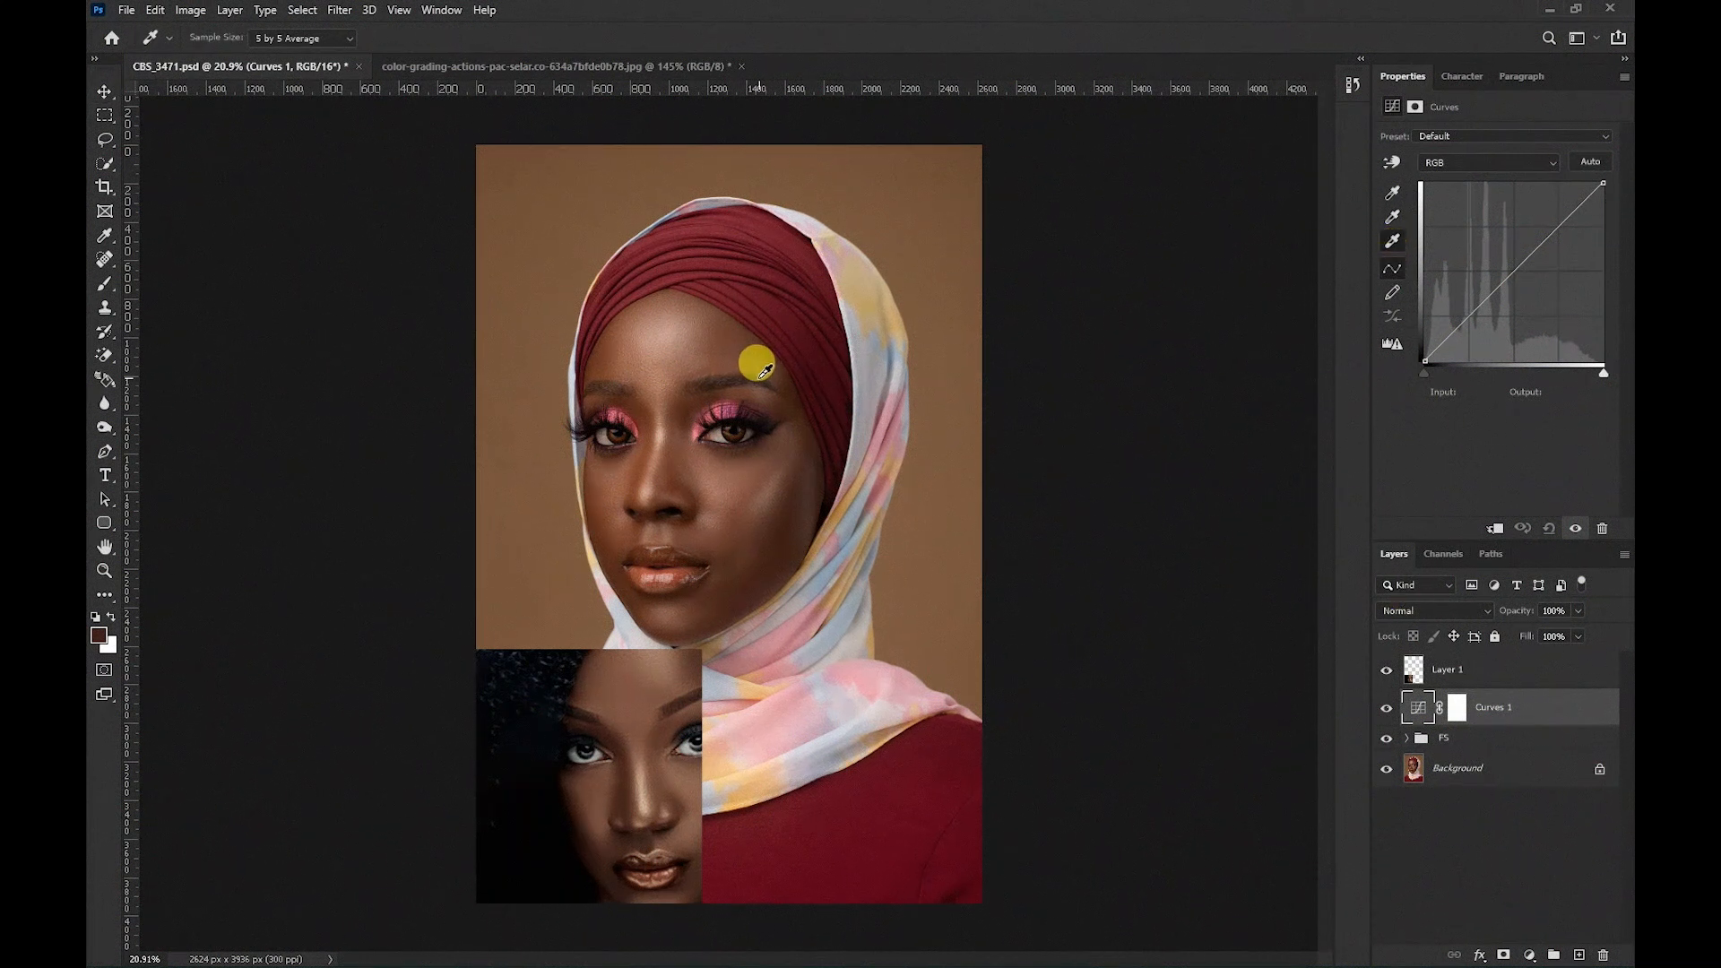
{"action": "left_click", "coordinate": [1391, 241]}
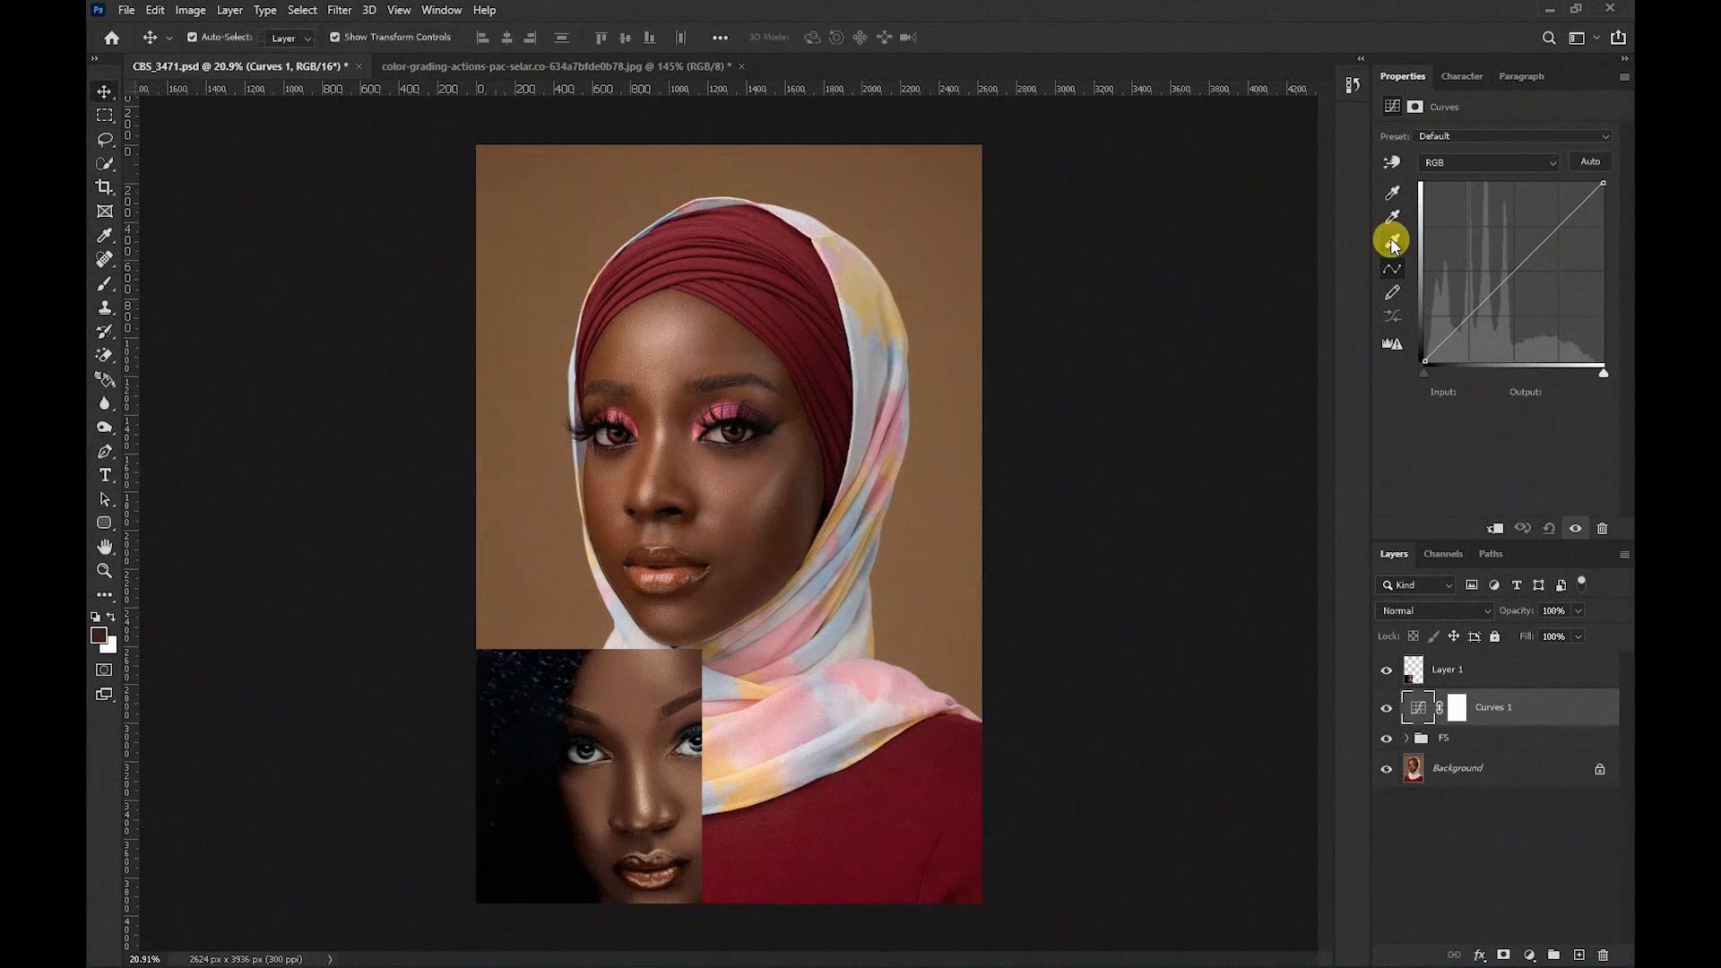
{"action": "left_click", "coordinate": [1391, 241]}
{"action": "left_click", "coordinate": [1392, 241]}
{"action": "left_click", "coordinate": [1392, 241]}
{"action": "left_click", "coordinate": [1392, 242]}
{"action": "double_click", "coordinate": [1392, 242]}
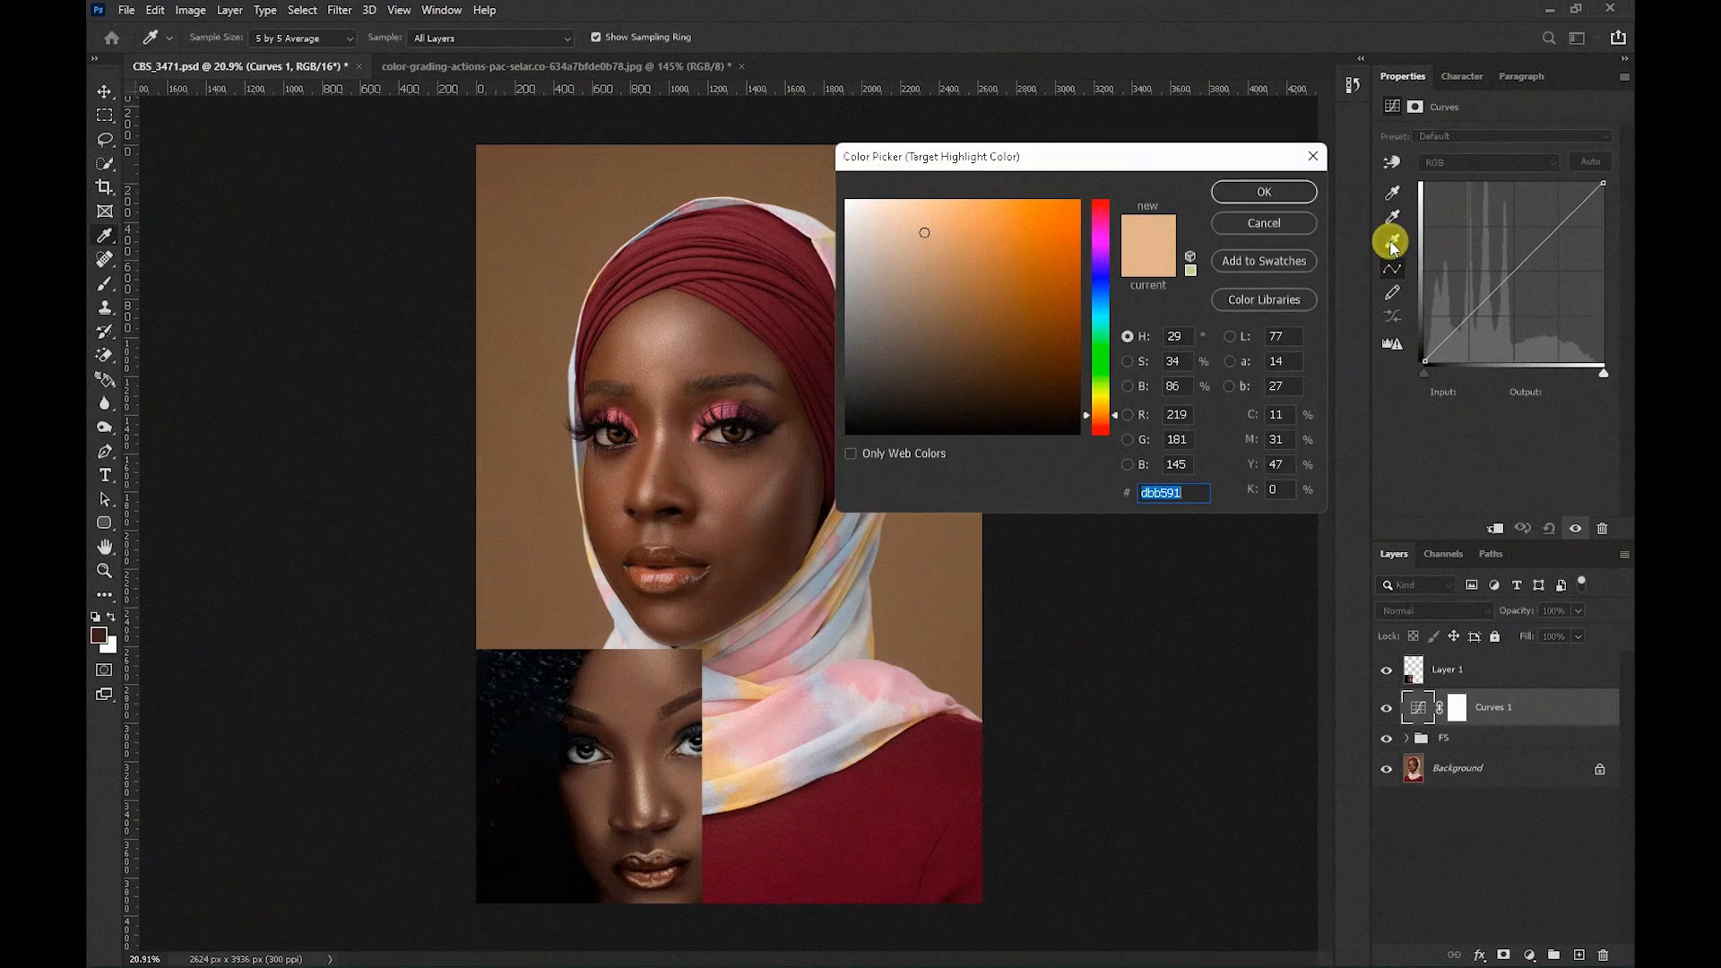
{"action": "left_click_drag", "start_coordinate": [975, 160], "coordinate": [1084, 224]}
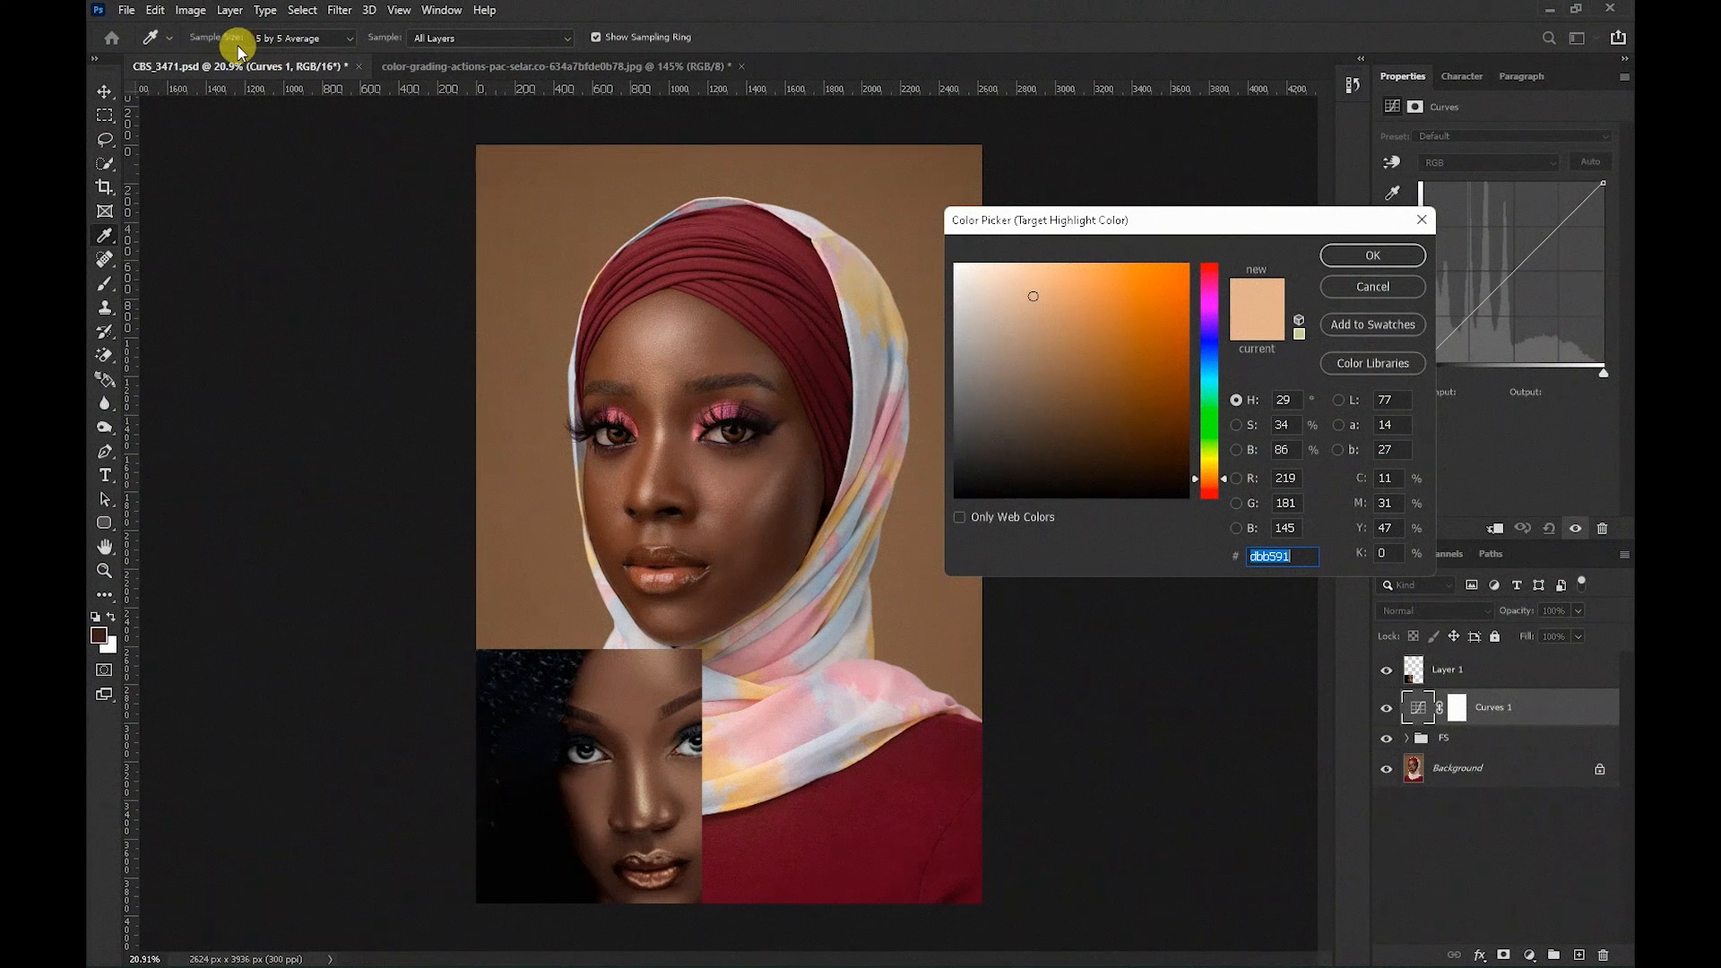
{"action": "left_click", "coordinate": [287, 41]}
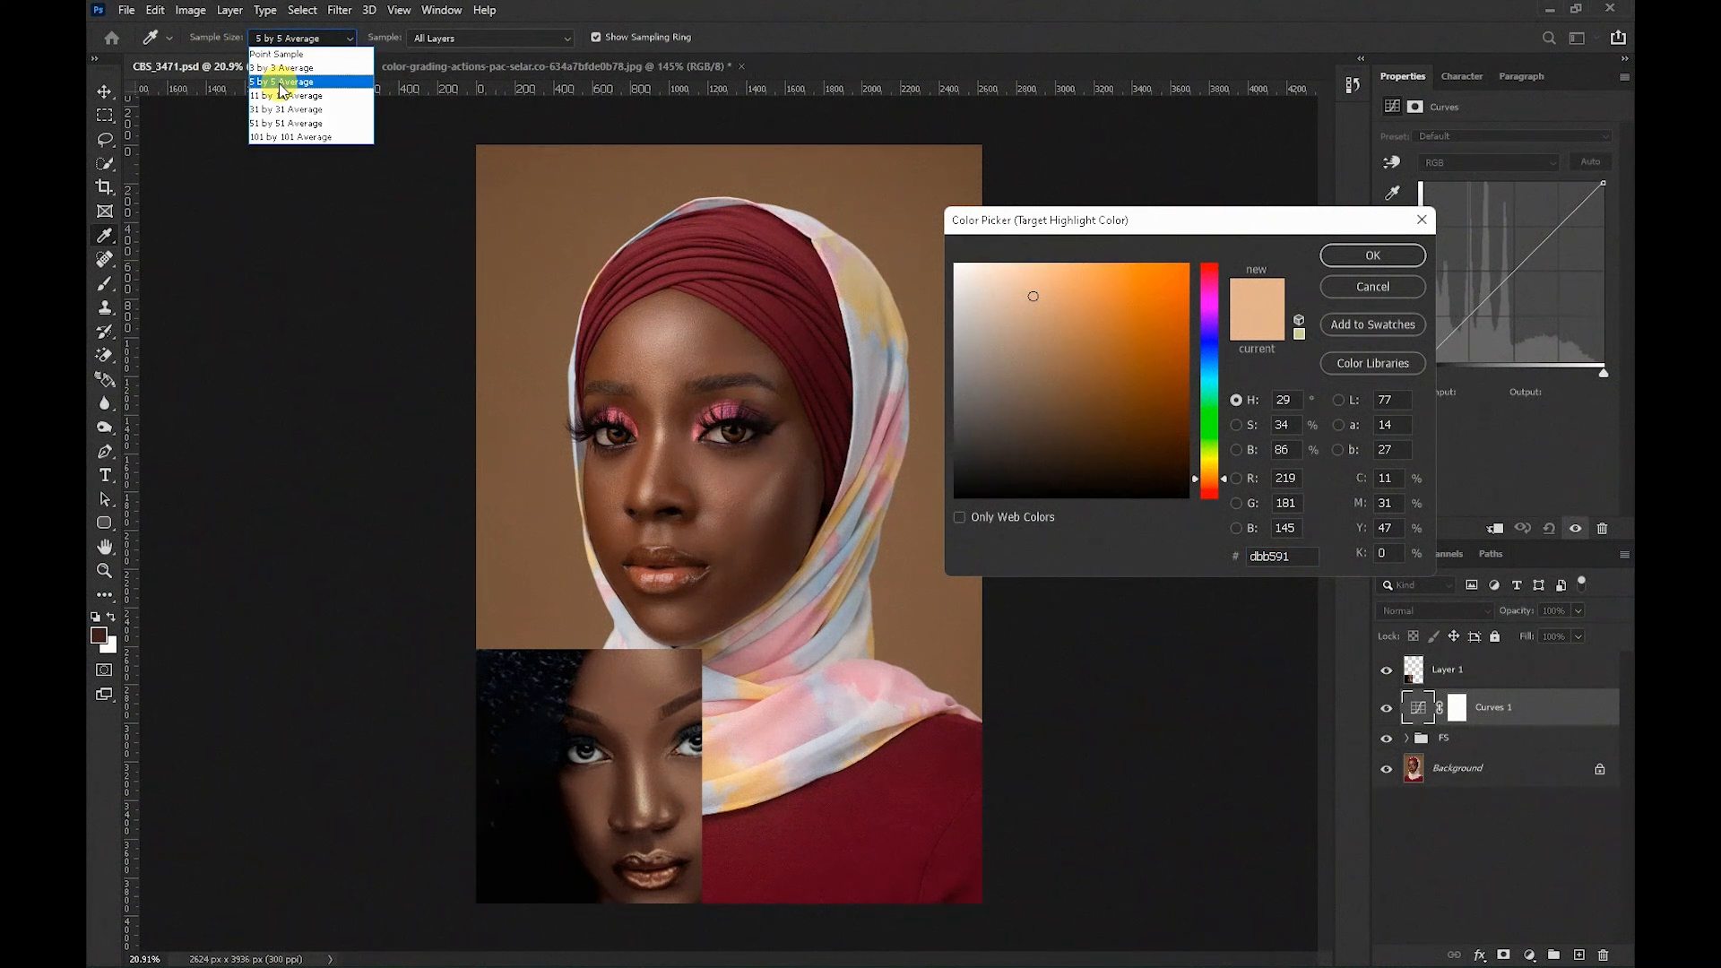
{"action": "left_click", "coordinate": [283, 89]}
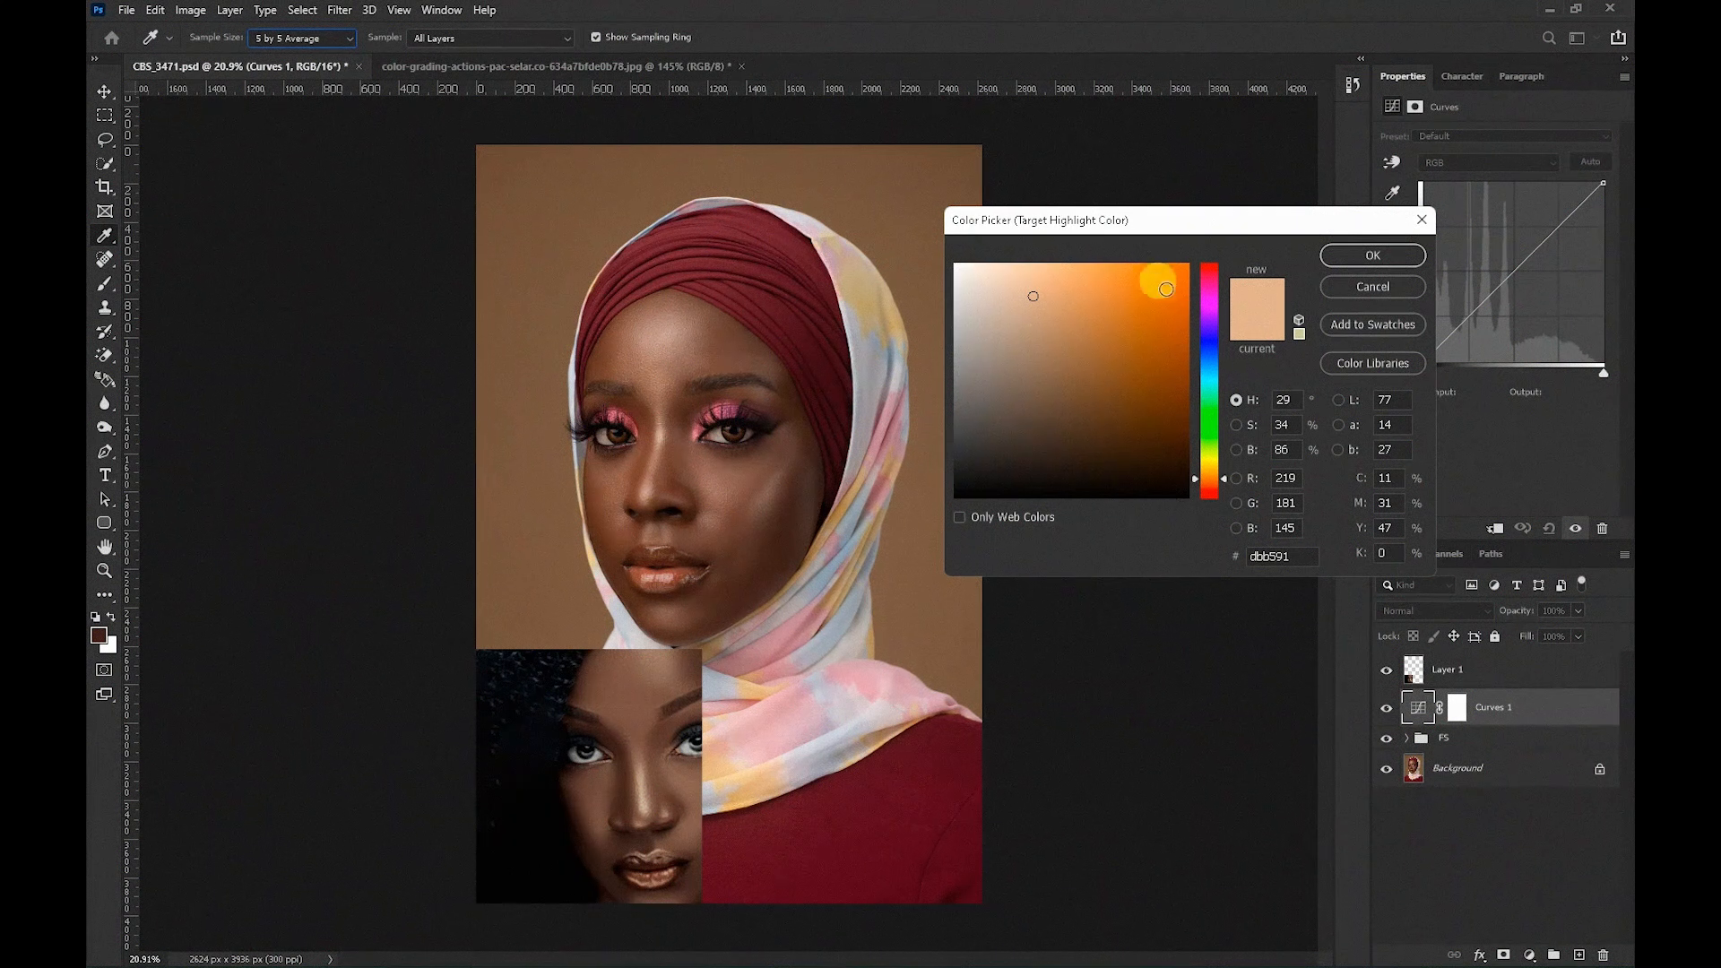
Sample the reference face's highlight skin as the target highlight color, decline saving defaults, and apply it to the portrait's brightest skin.
{"action": "left_click", "coordinate": [1146, 224]}
{"action": "left_click_drag", "start_coordinate": [1146, 223], "coordinate": [1192, 232]}
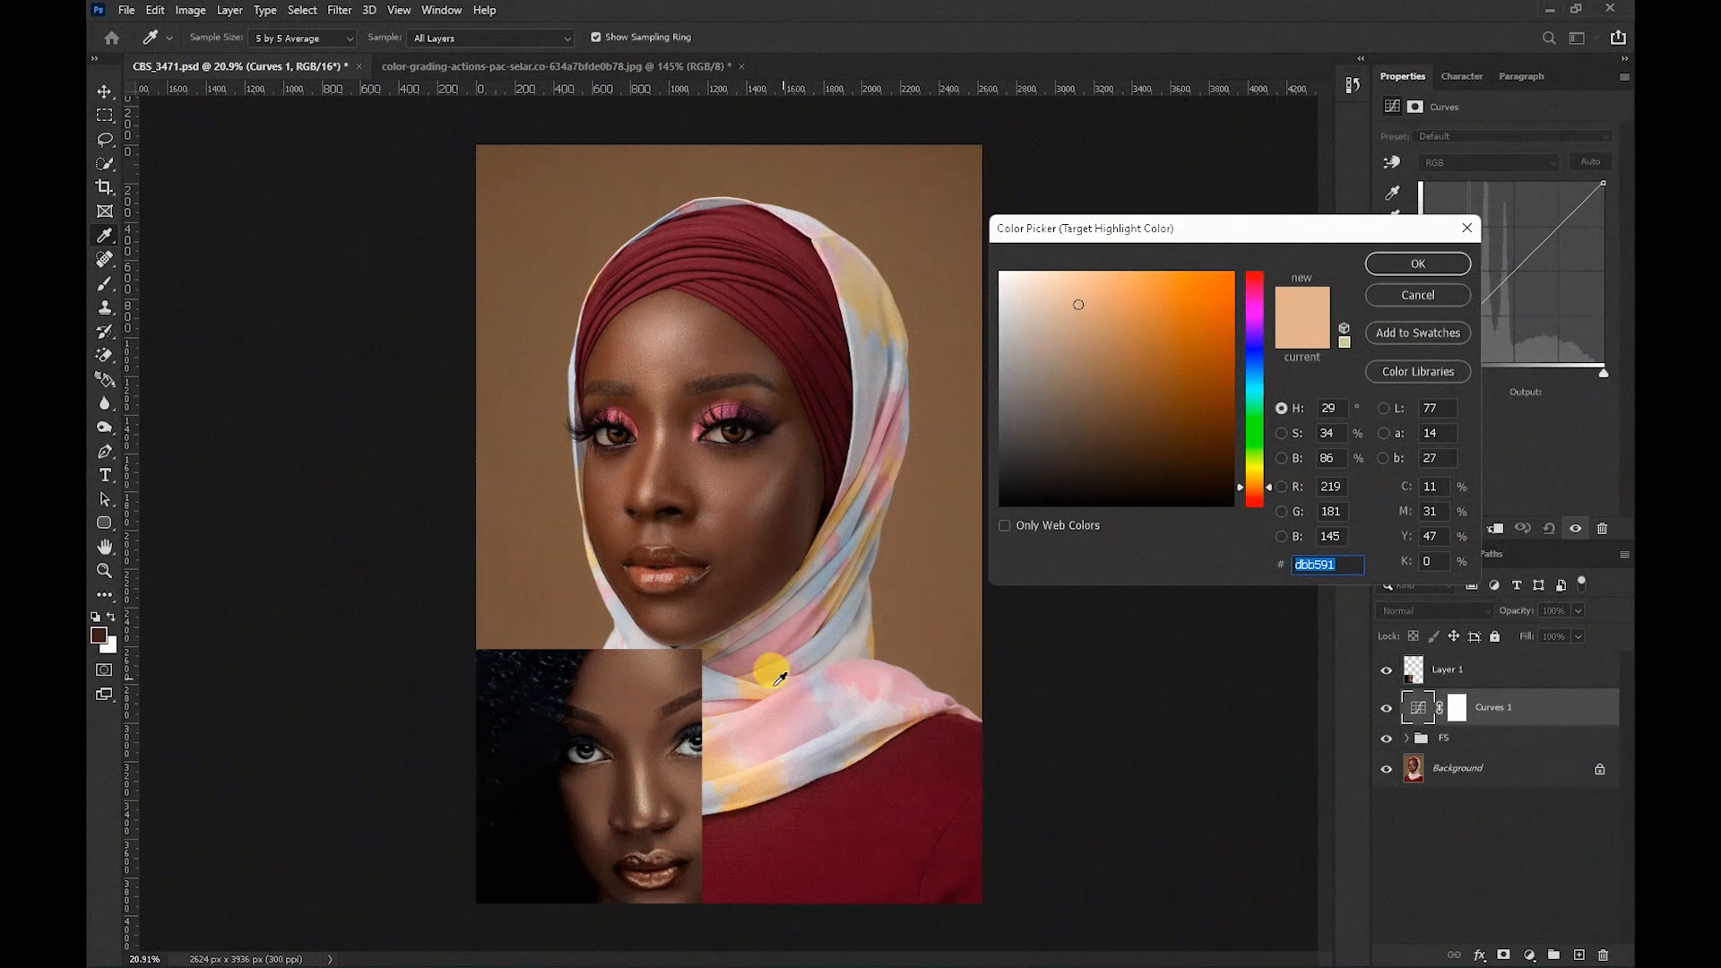
{"action": "left_click", "coordinate": [644, 799]}
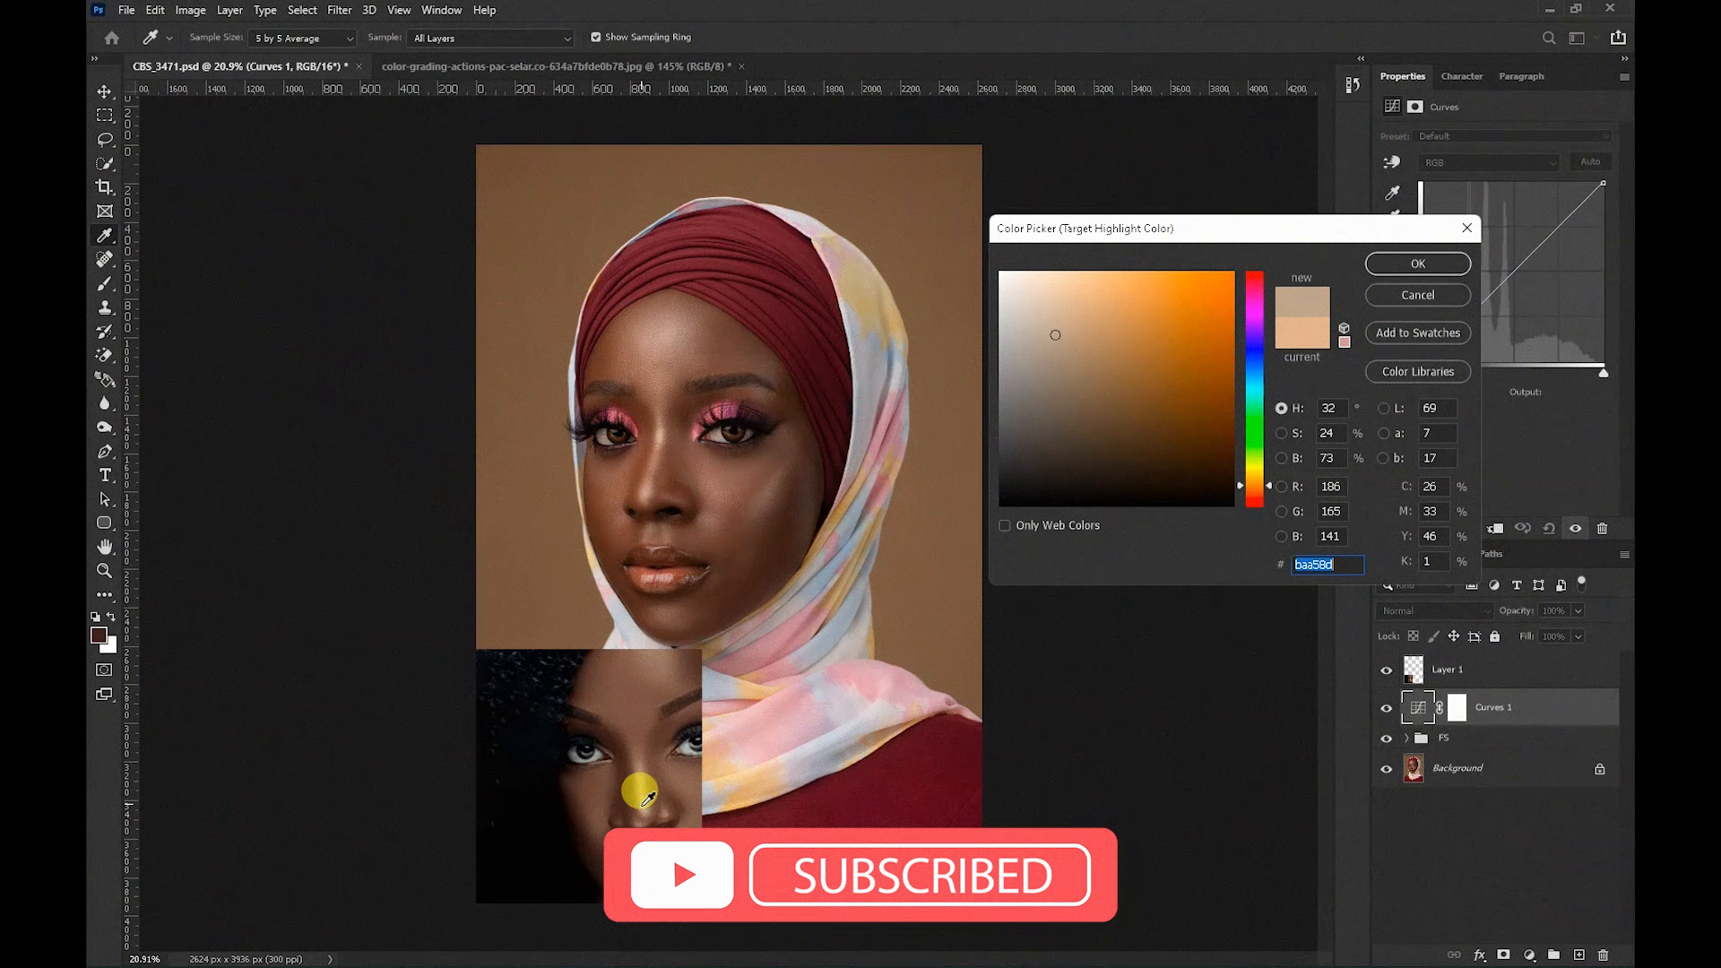
{"action": "left_click", "coordinate": [1404, 265]}
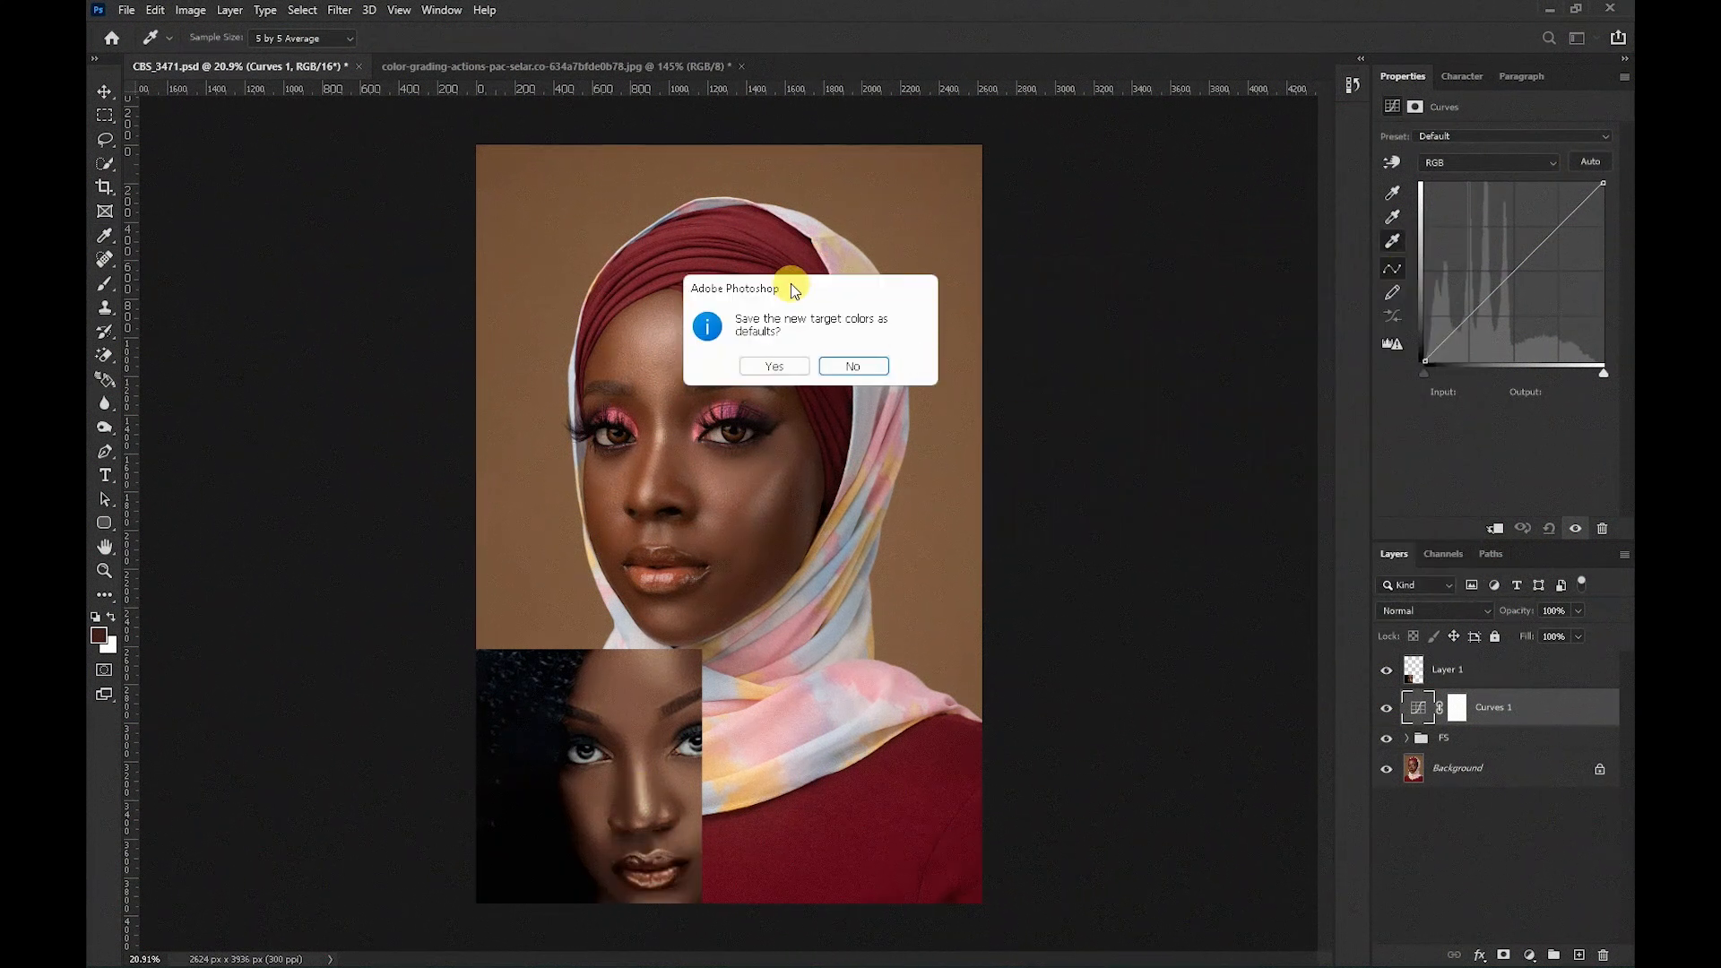
{"action": "left_click_drag", "start_coordinate": [793, 289], "coordinate": [960, 292]}
{"action": "left_click", "coordinate": [1022, 362]}
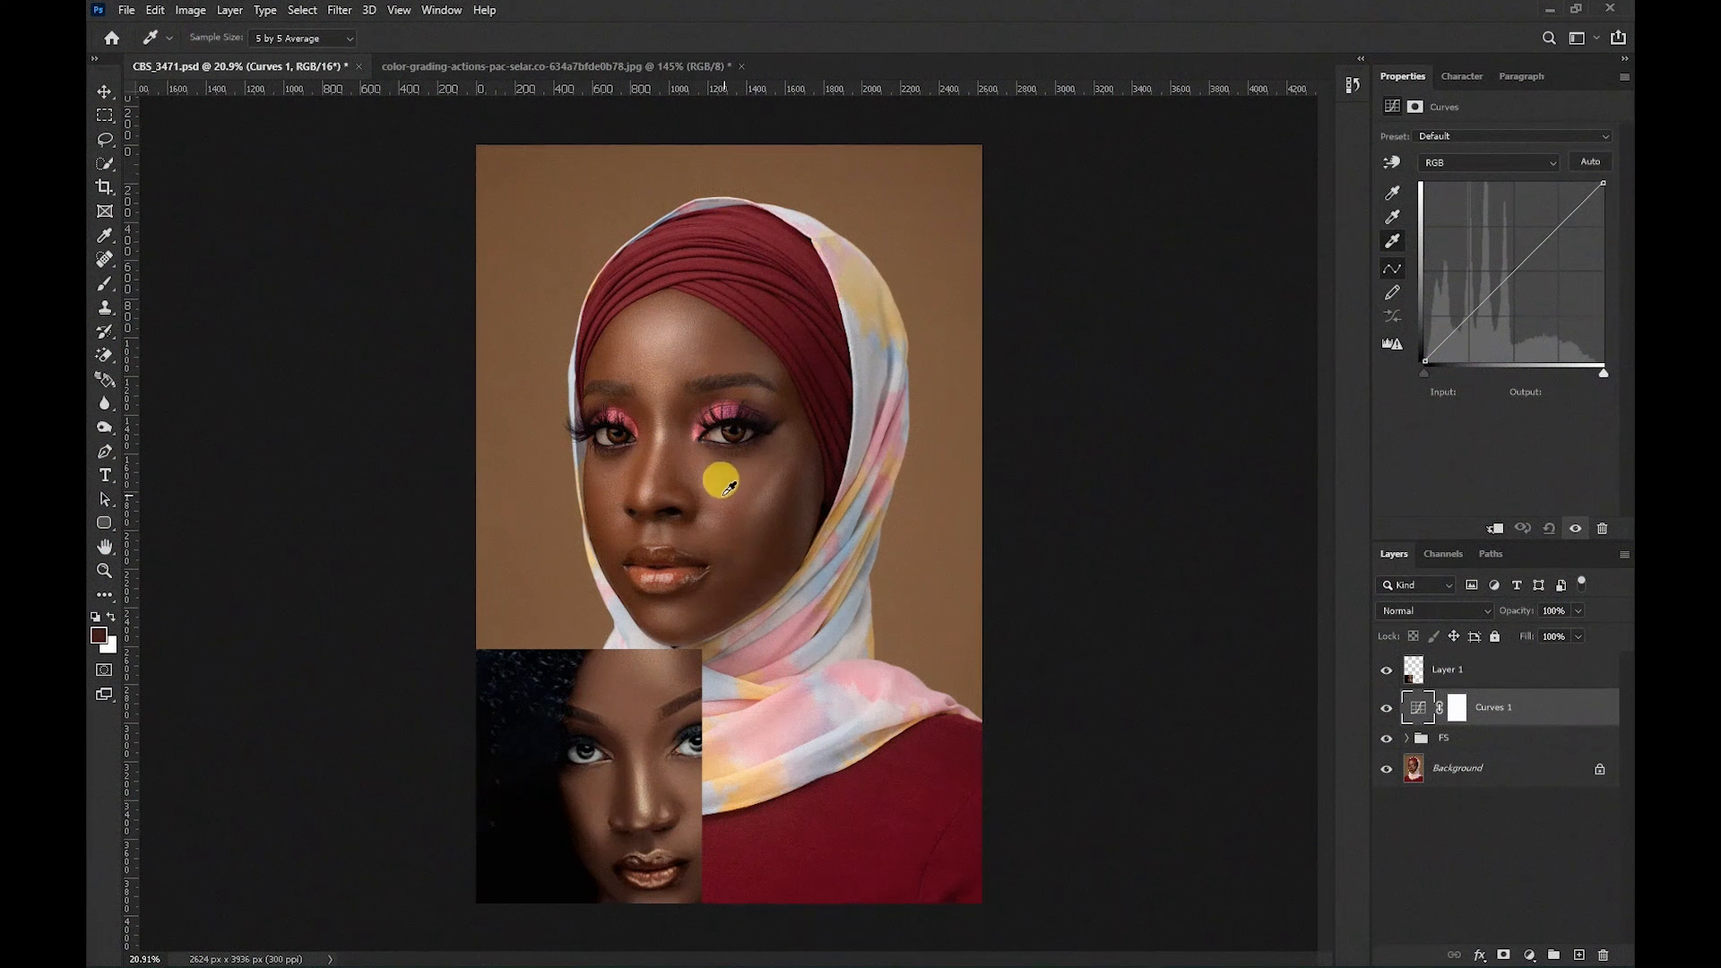
{"action": "key", "text": "alt"}
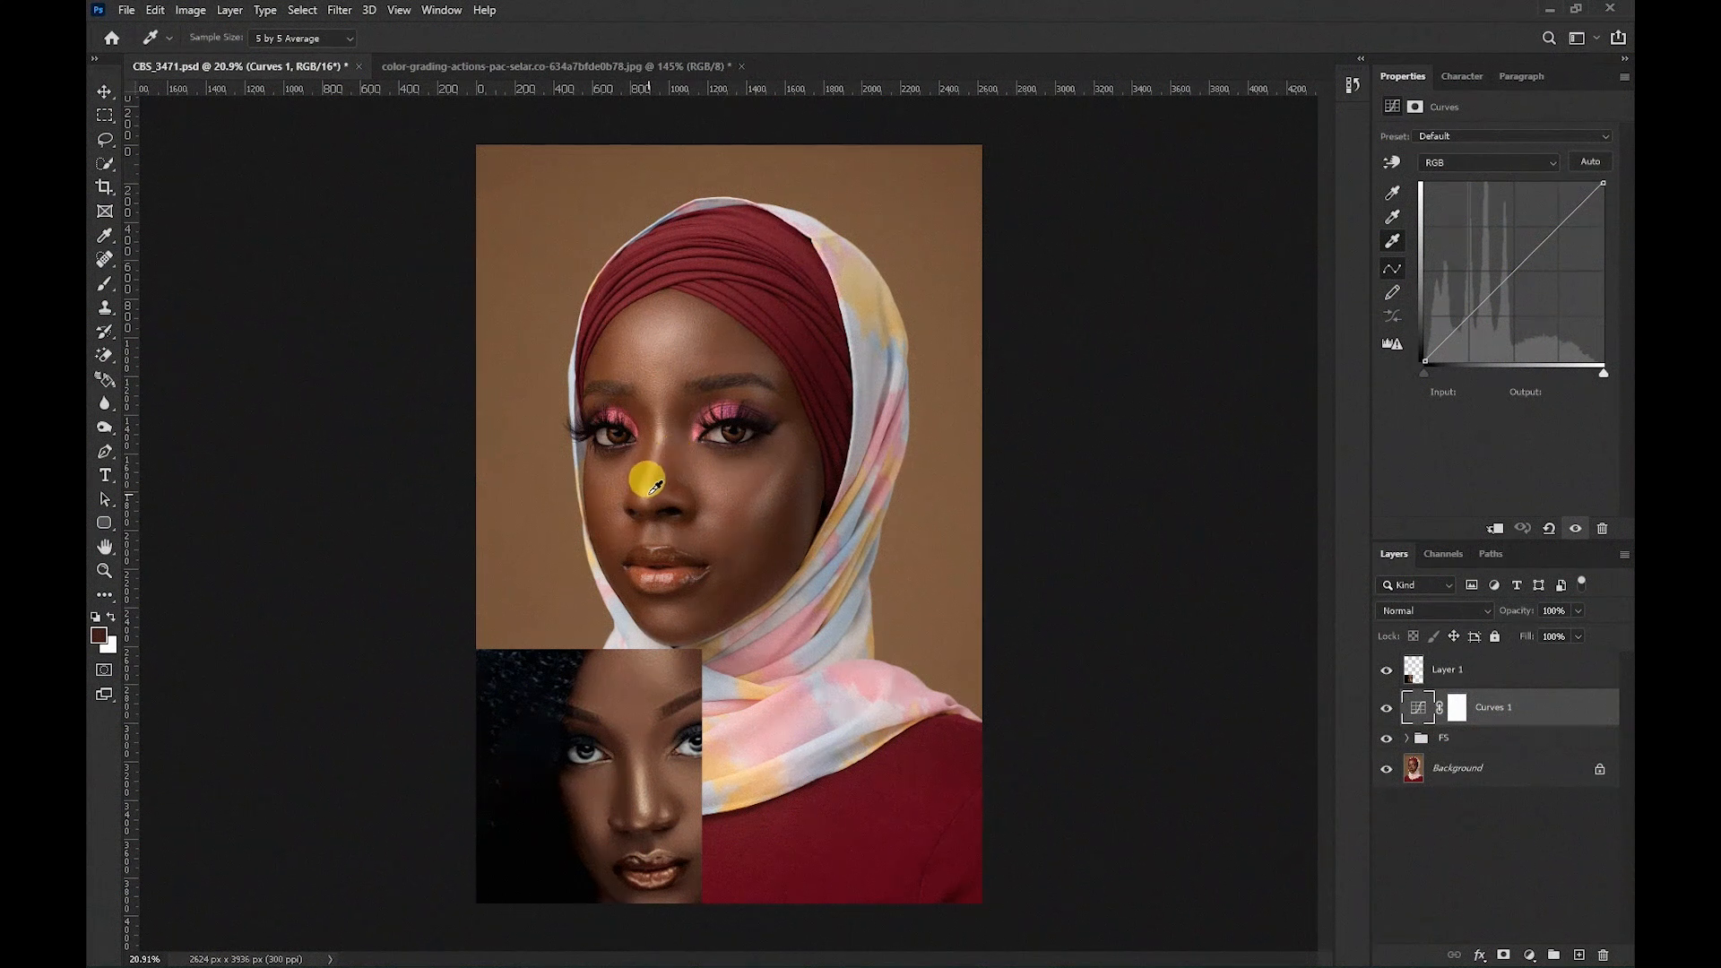
{"action": "left_click", "coordinate": [666, 426]}
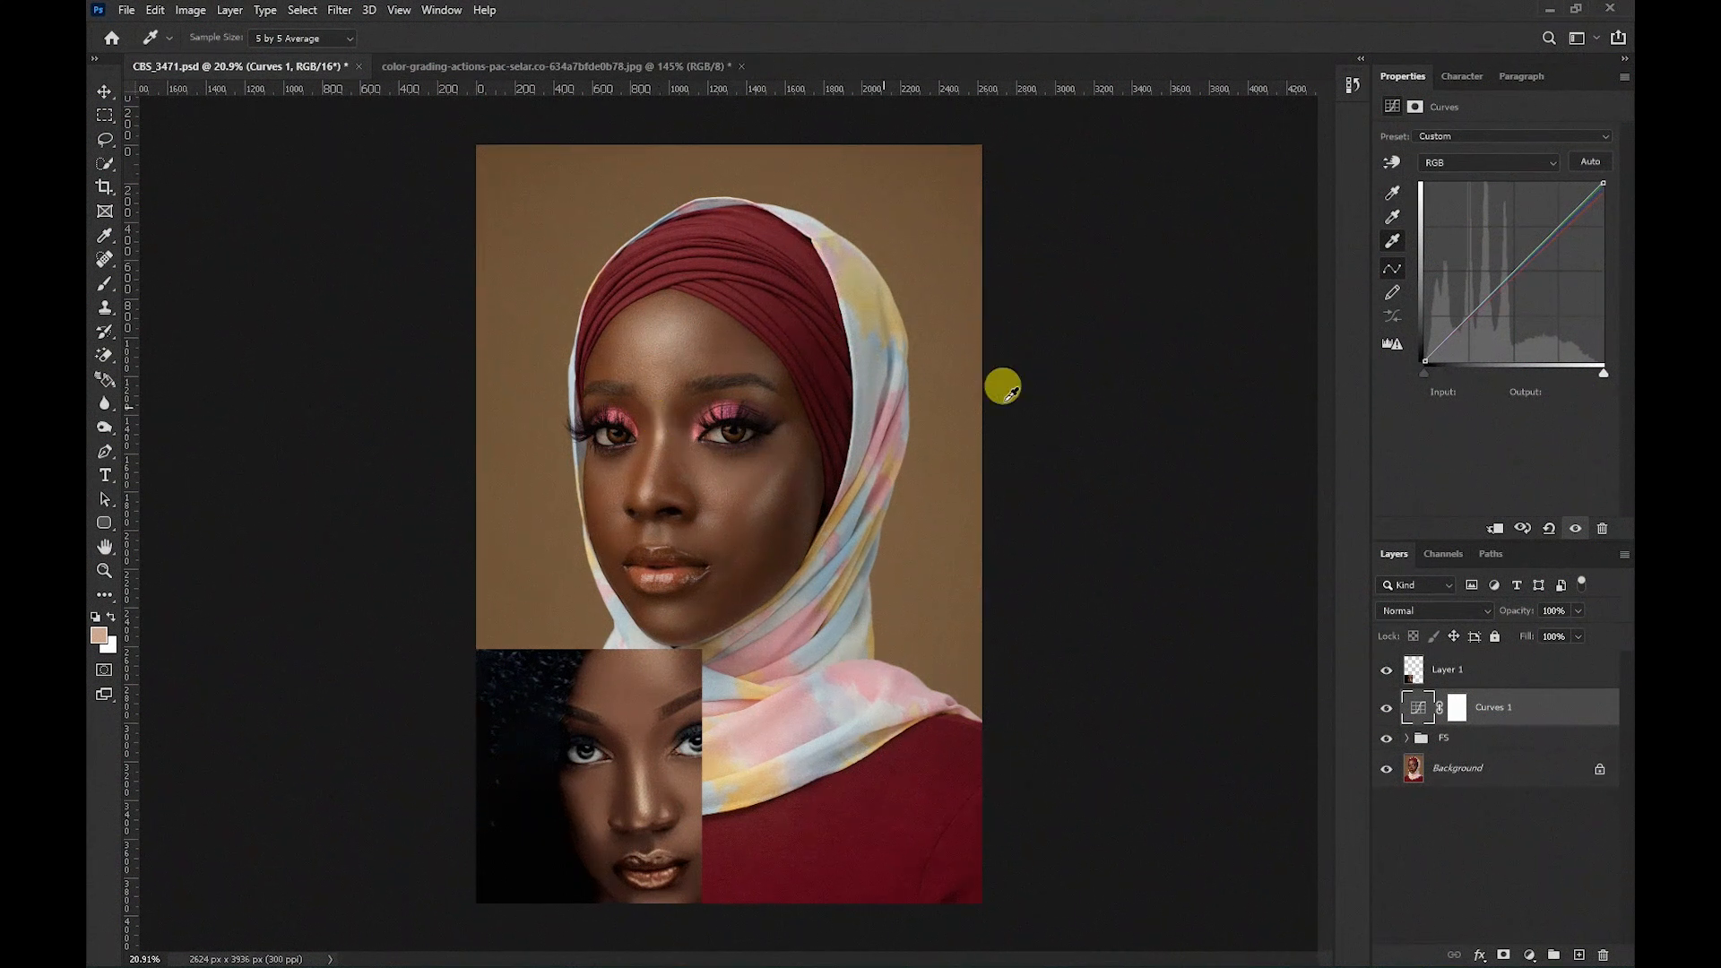
Sample the reference's midtone skin as the target midtone color, decline saving defaults, and apply it to the portrait's cheek and forehead.
{"action": "double_click", "coordinate": [1392, 222]}
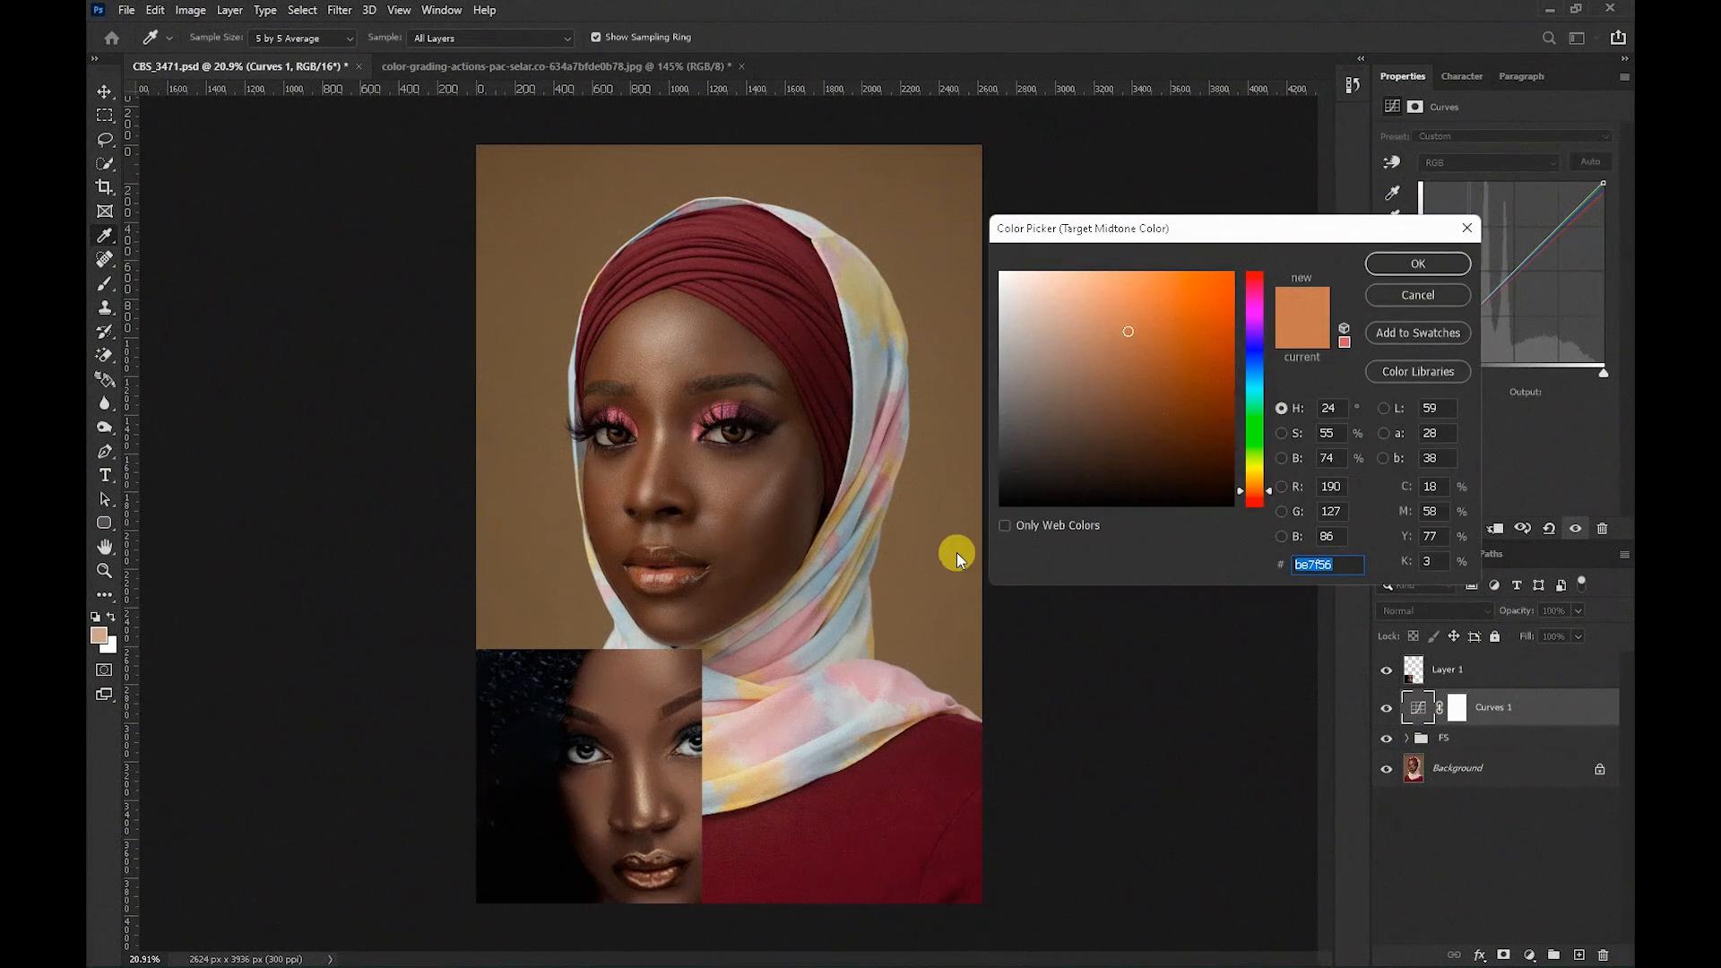
{"action": "left_click", "coordinate": [664, 775]}
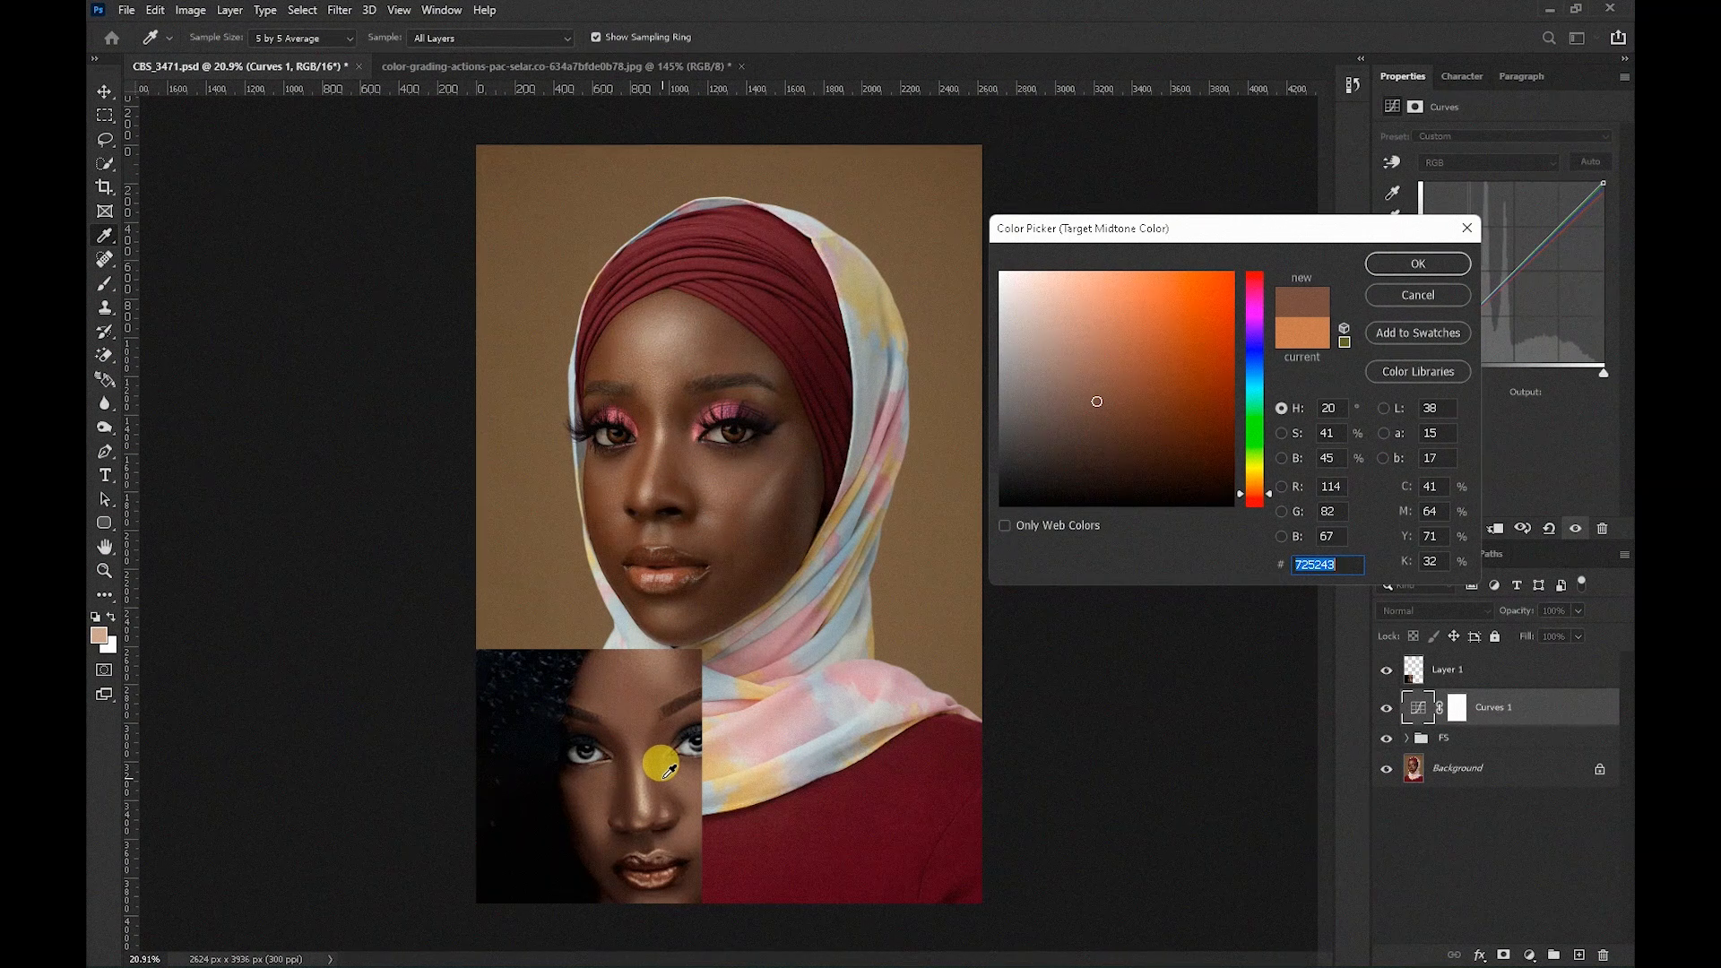
{"action": "left_click", "coordinate": [1390, 264]}
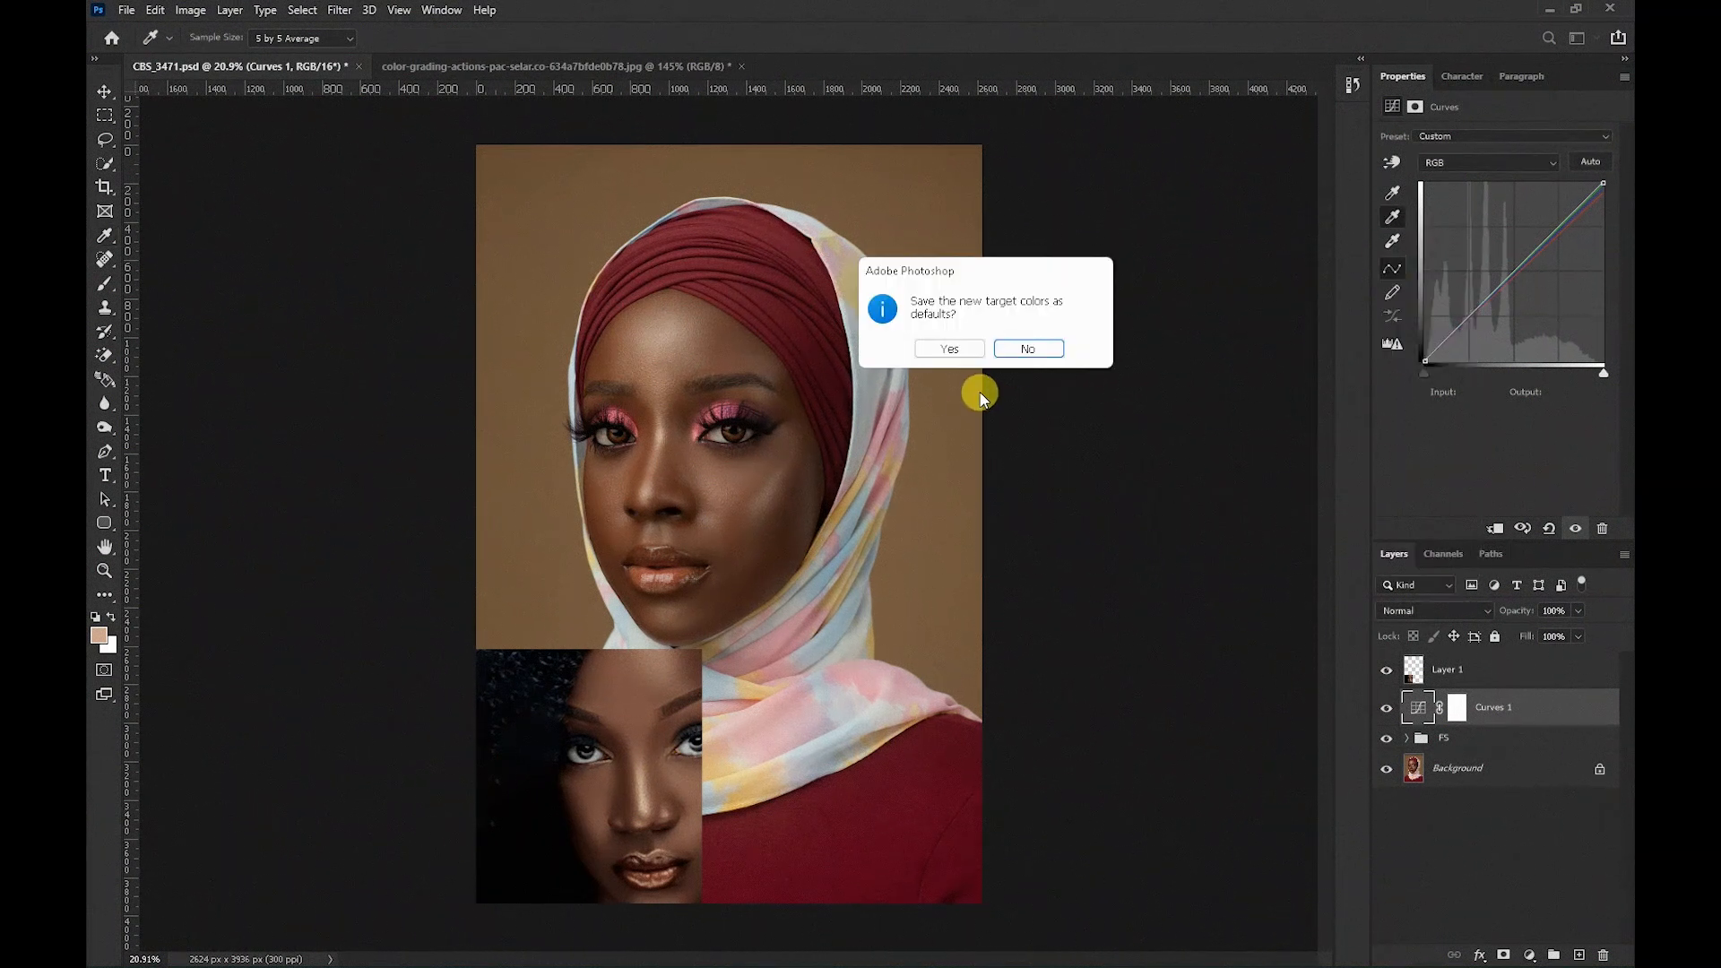
{"action": "left_click", "coordinate": [1025, 351]}
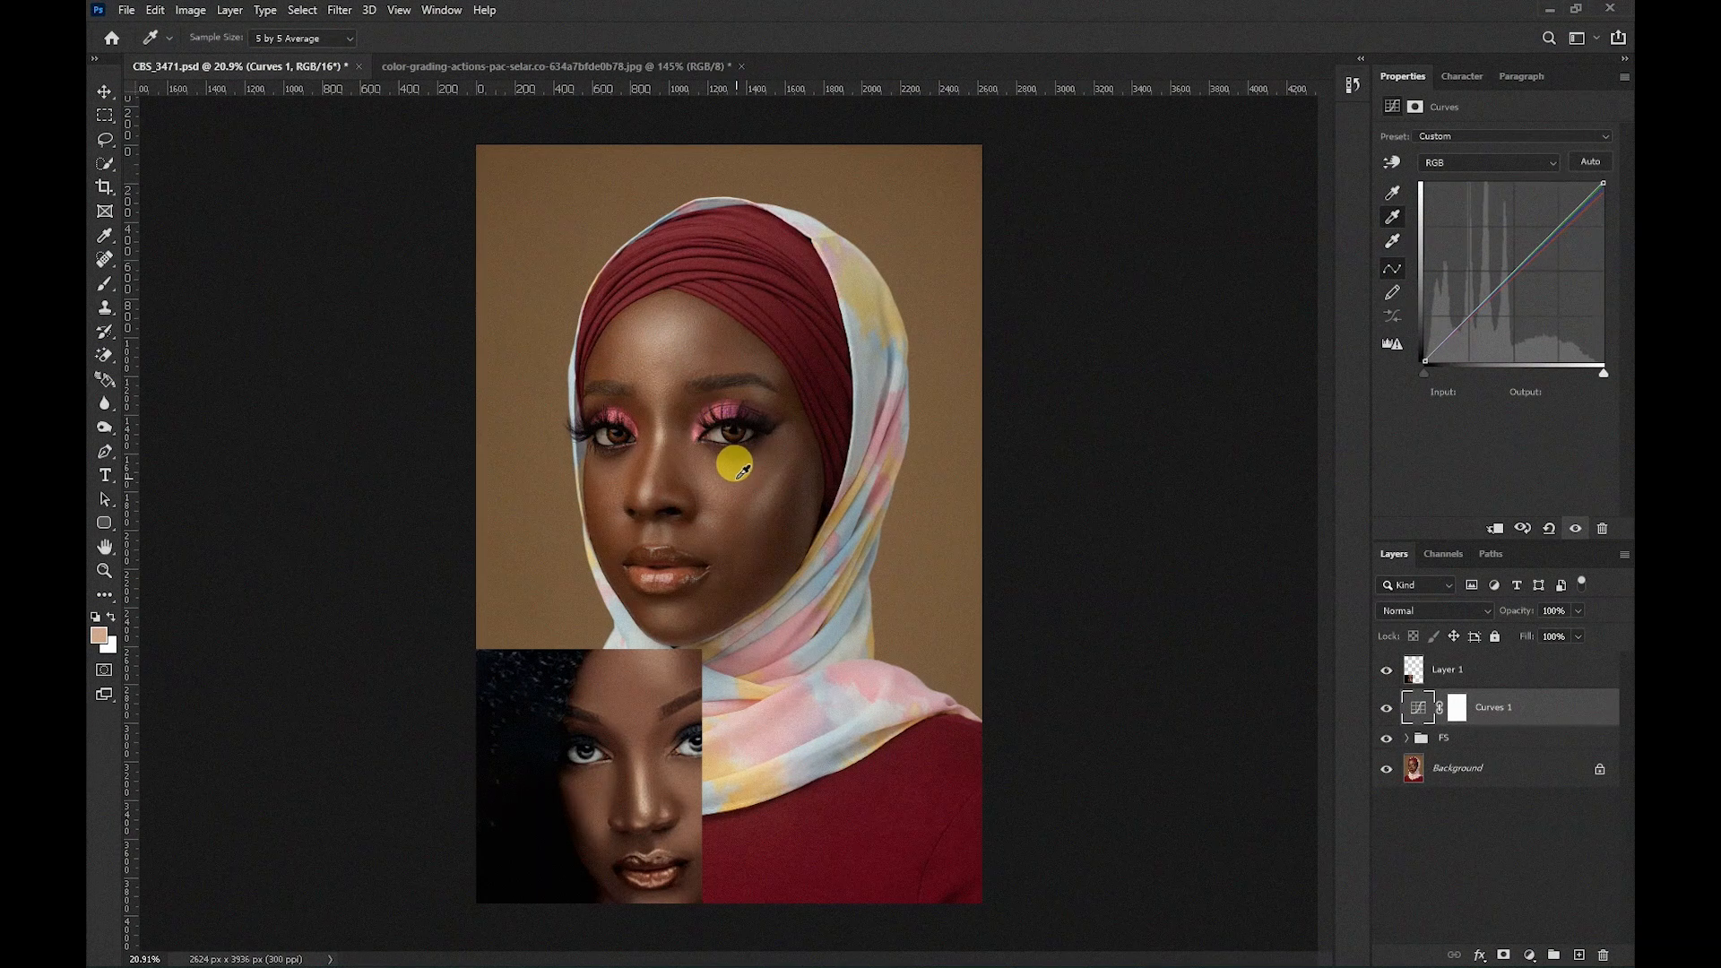
{"action": "left_click", "coordinate": [758, 474]}
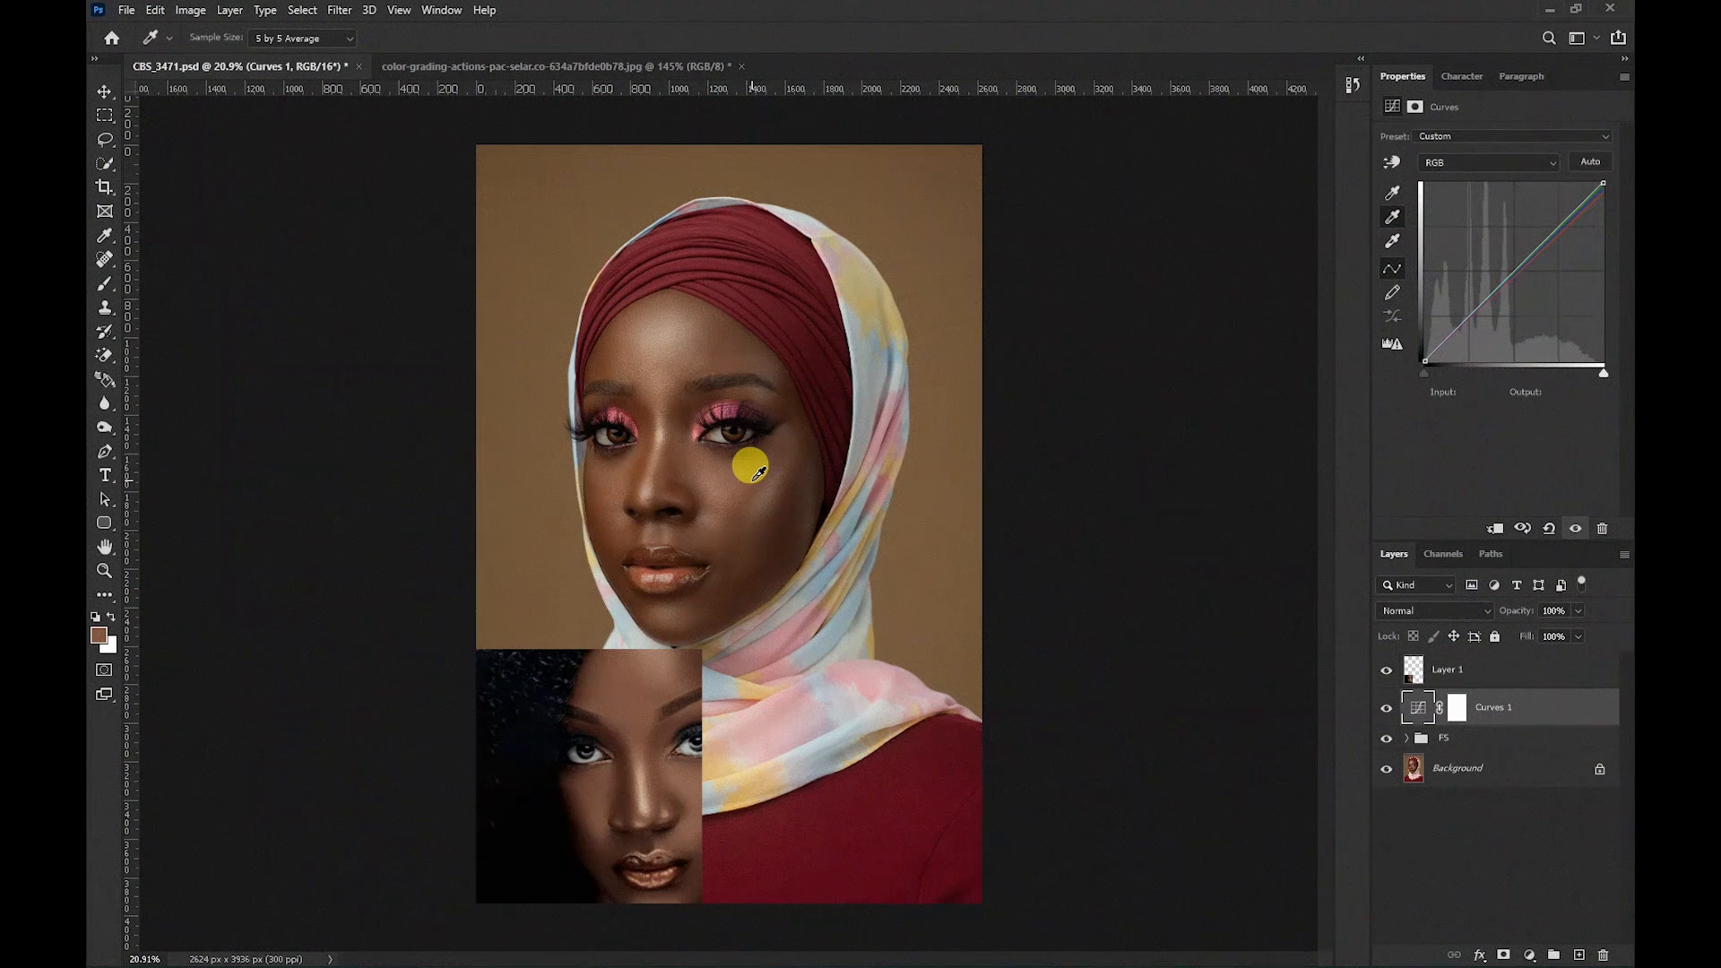
{"action": "left_click", "coordinate": [721, 341]}
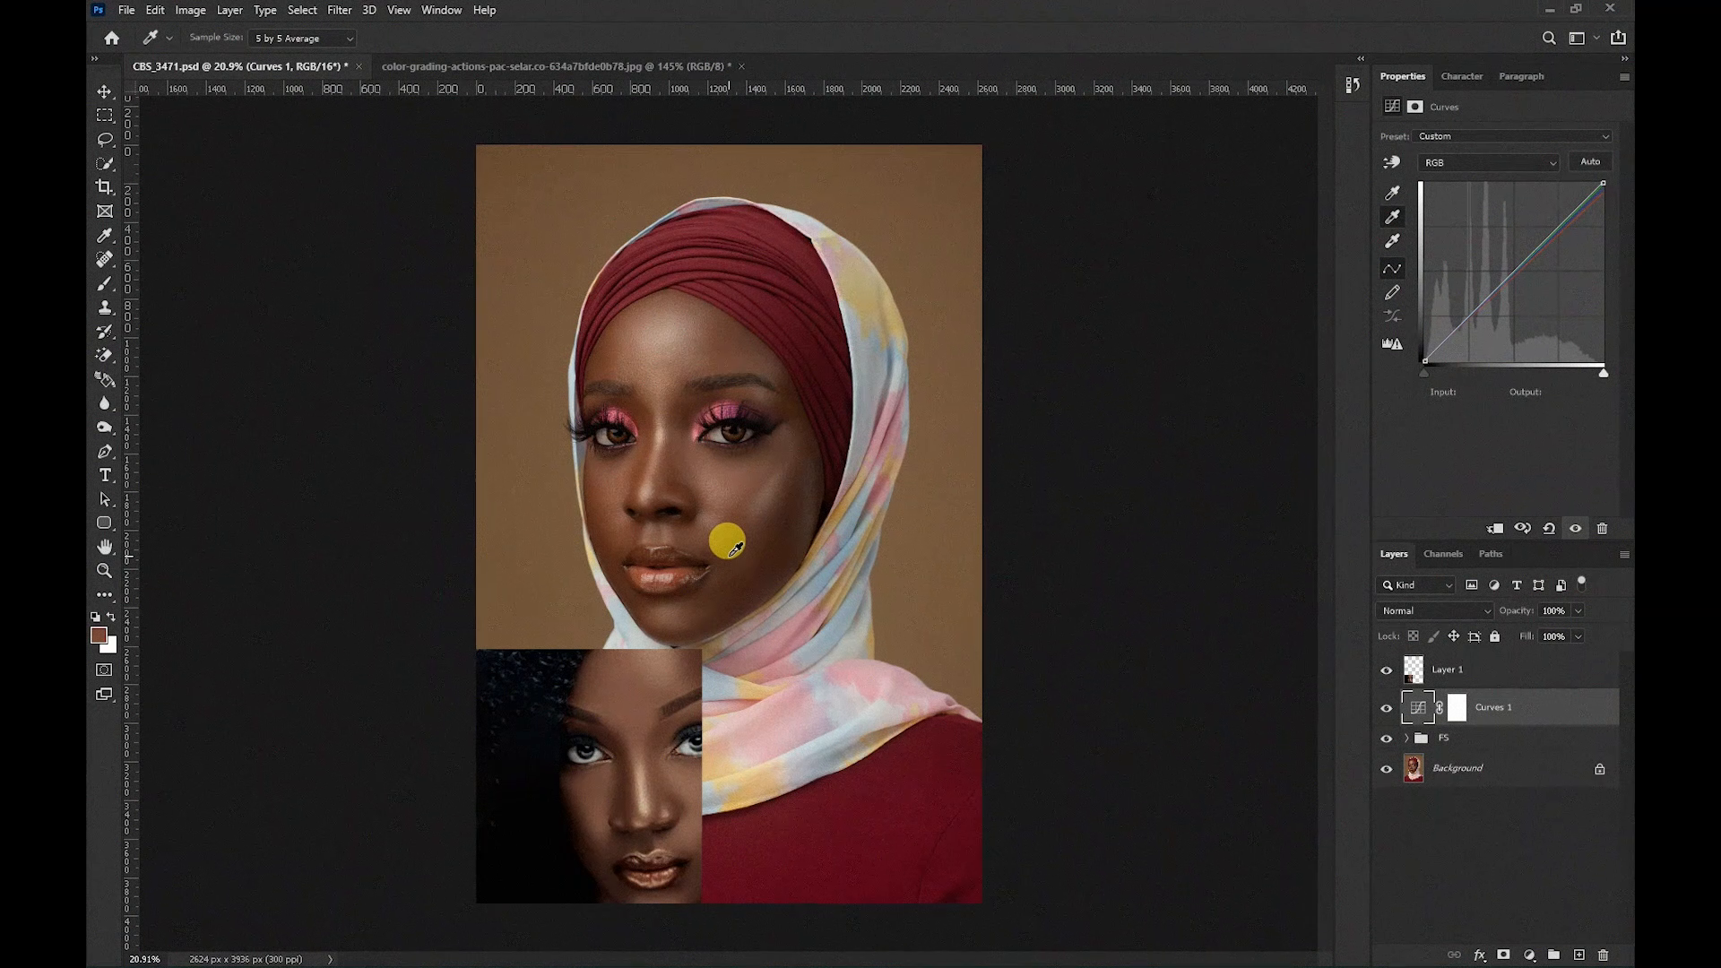
Sample the reference's shadow skin near the mouth as the target shadow color, decline saving defaults, and apply it to the portrait's jaw shadow.
{"action": "double_click", "coordinate": [1391, 194]}
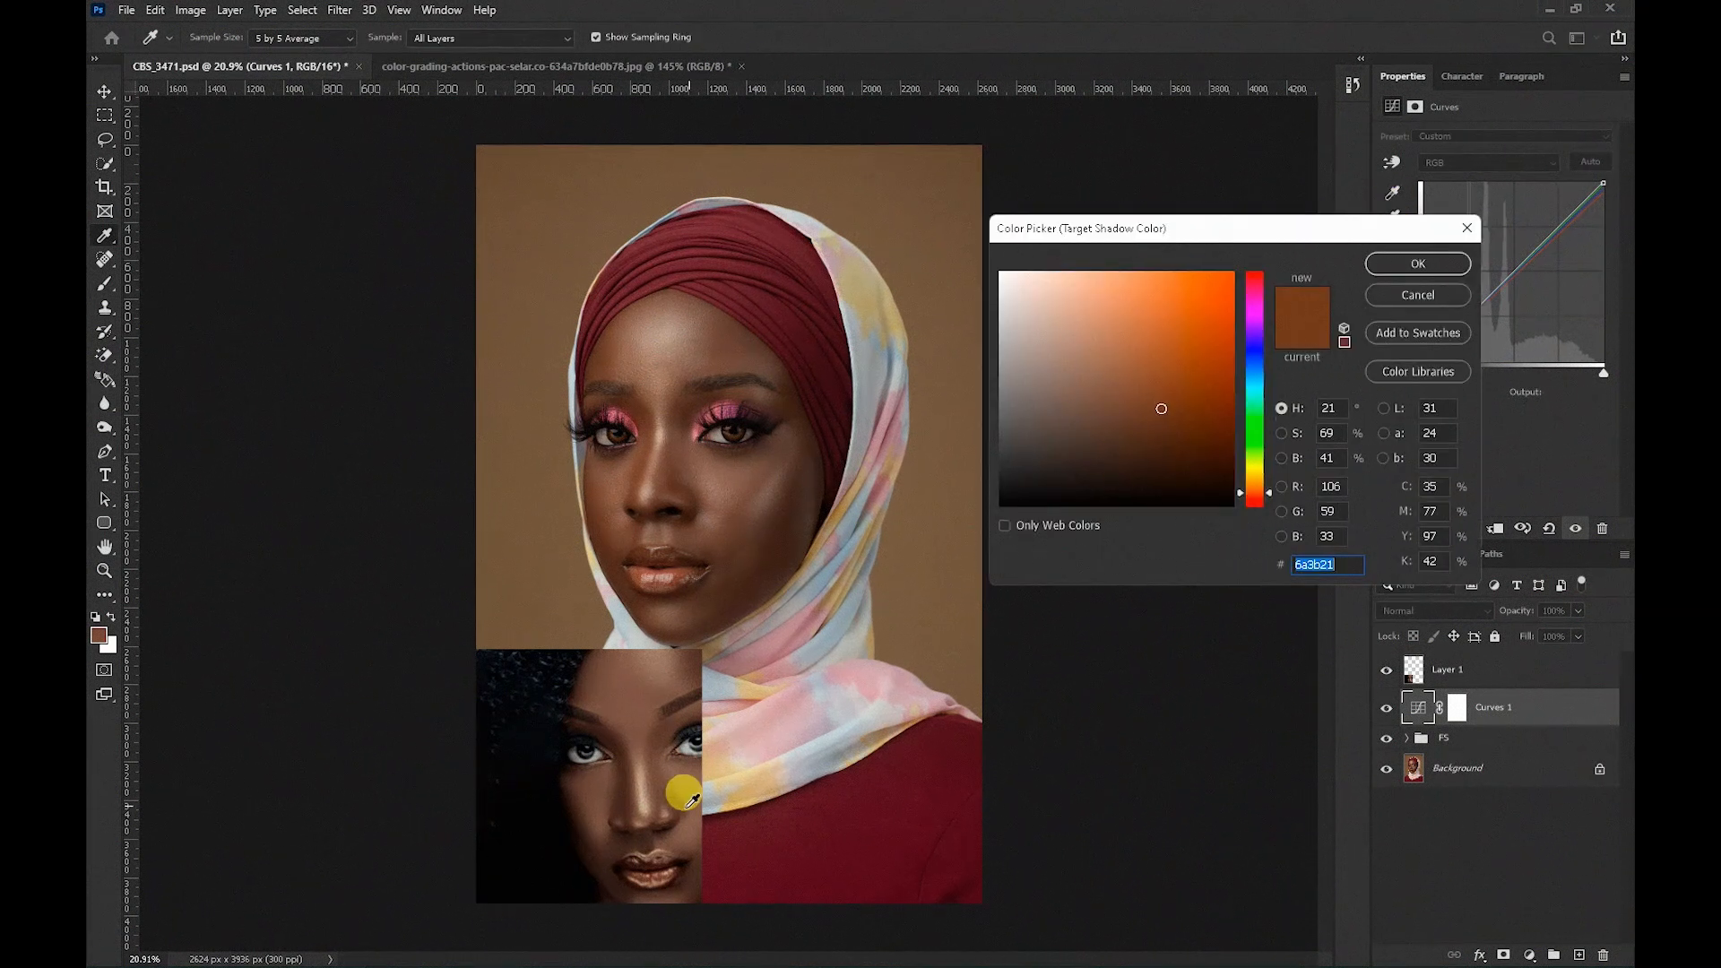
{"action": "left_click", "coordinate": [592, 842]}
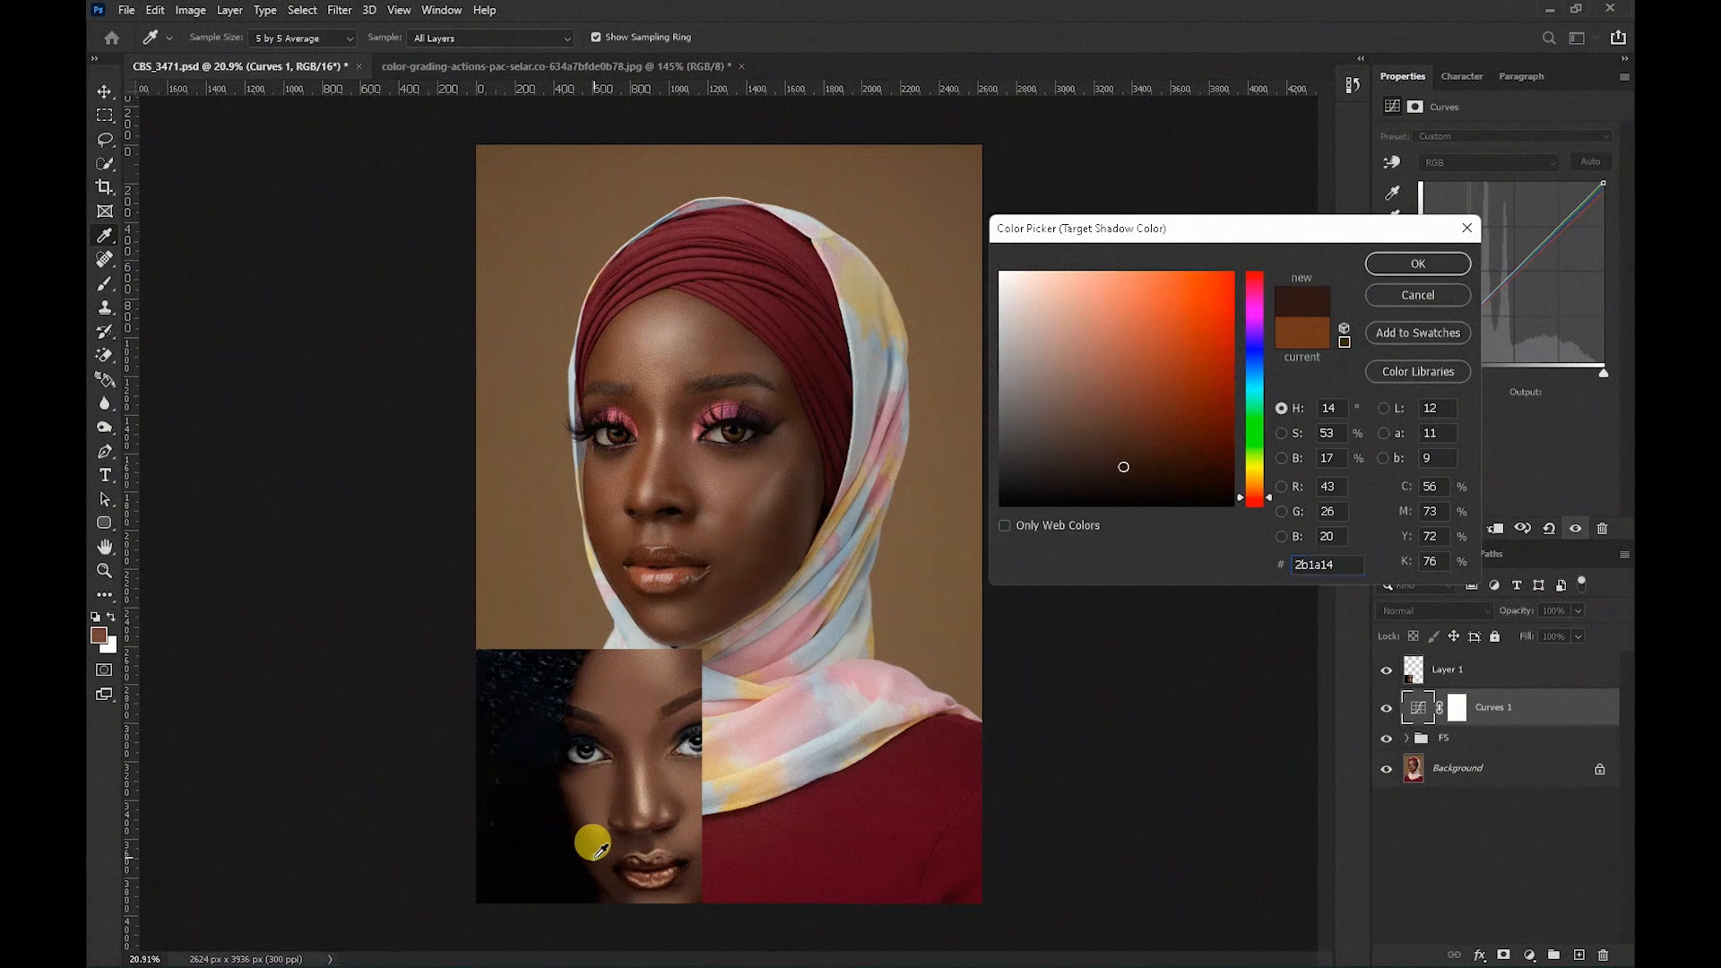
{"action": "left_click", "coordinate": [593, 832]}
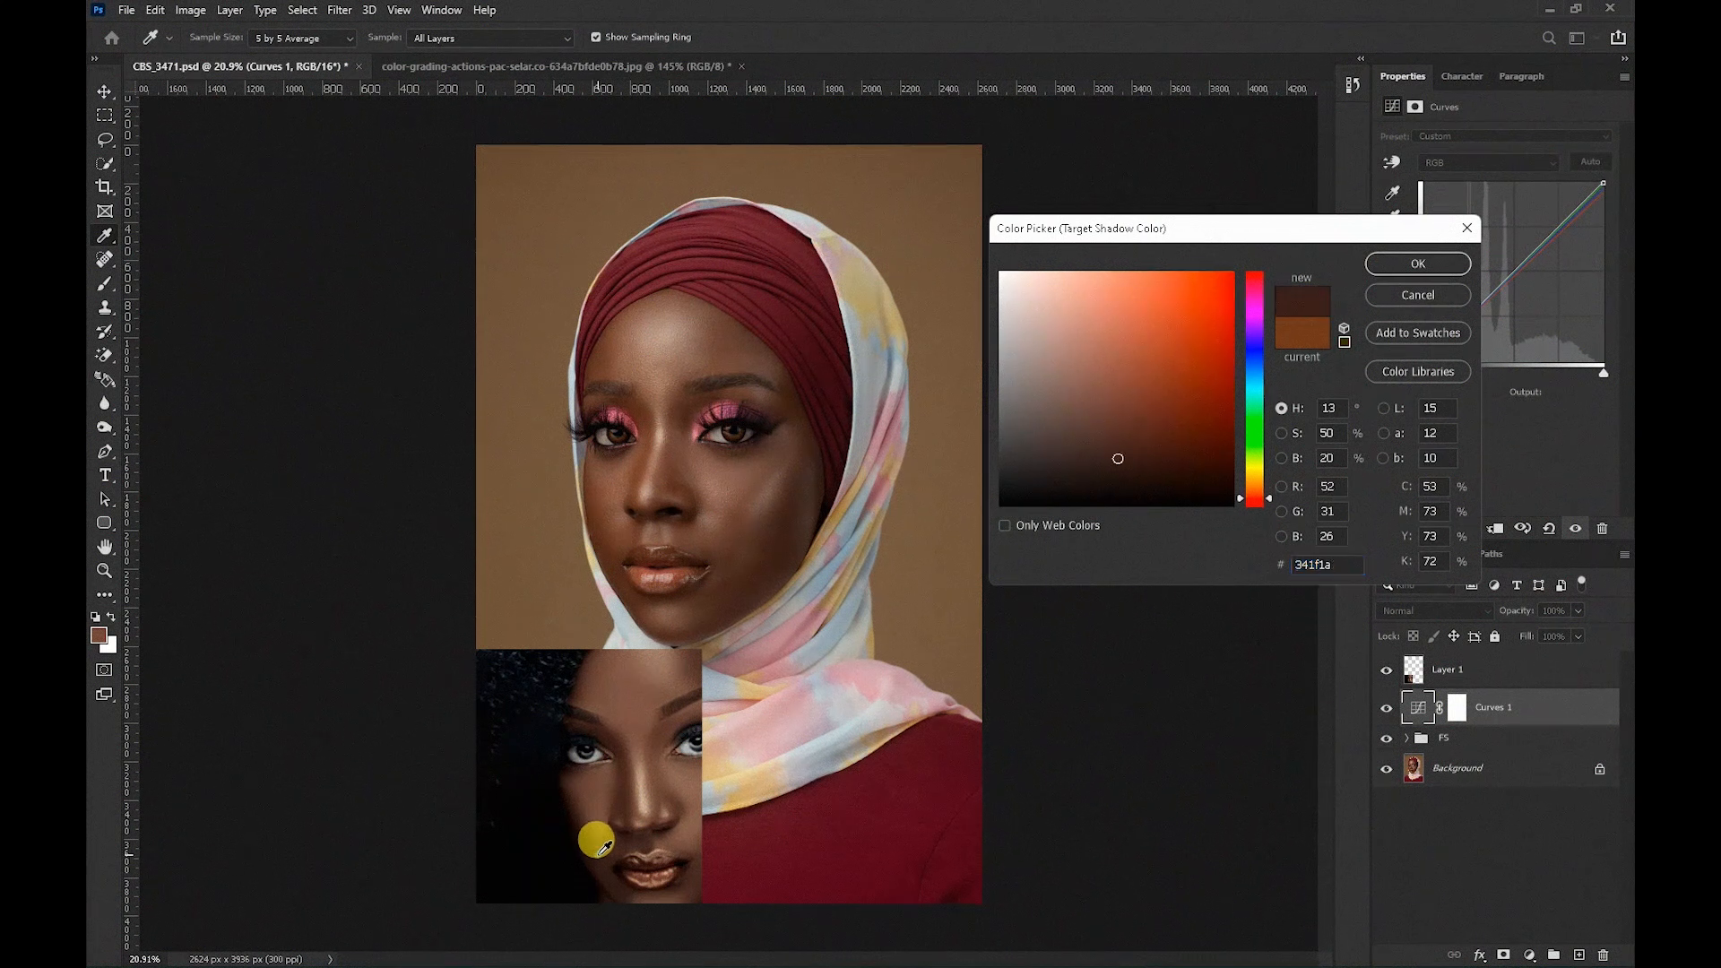
{"action": "left_click", "coordinate": [1438, 266]}
{"action": "left_click", "coordinate": [1020, 347]}
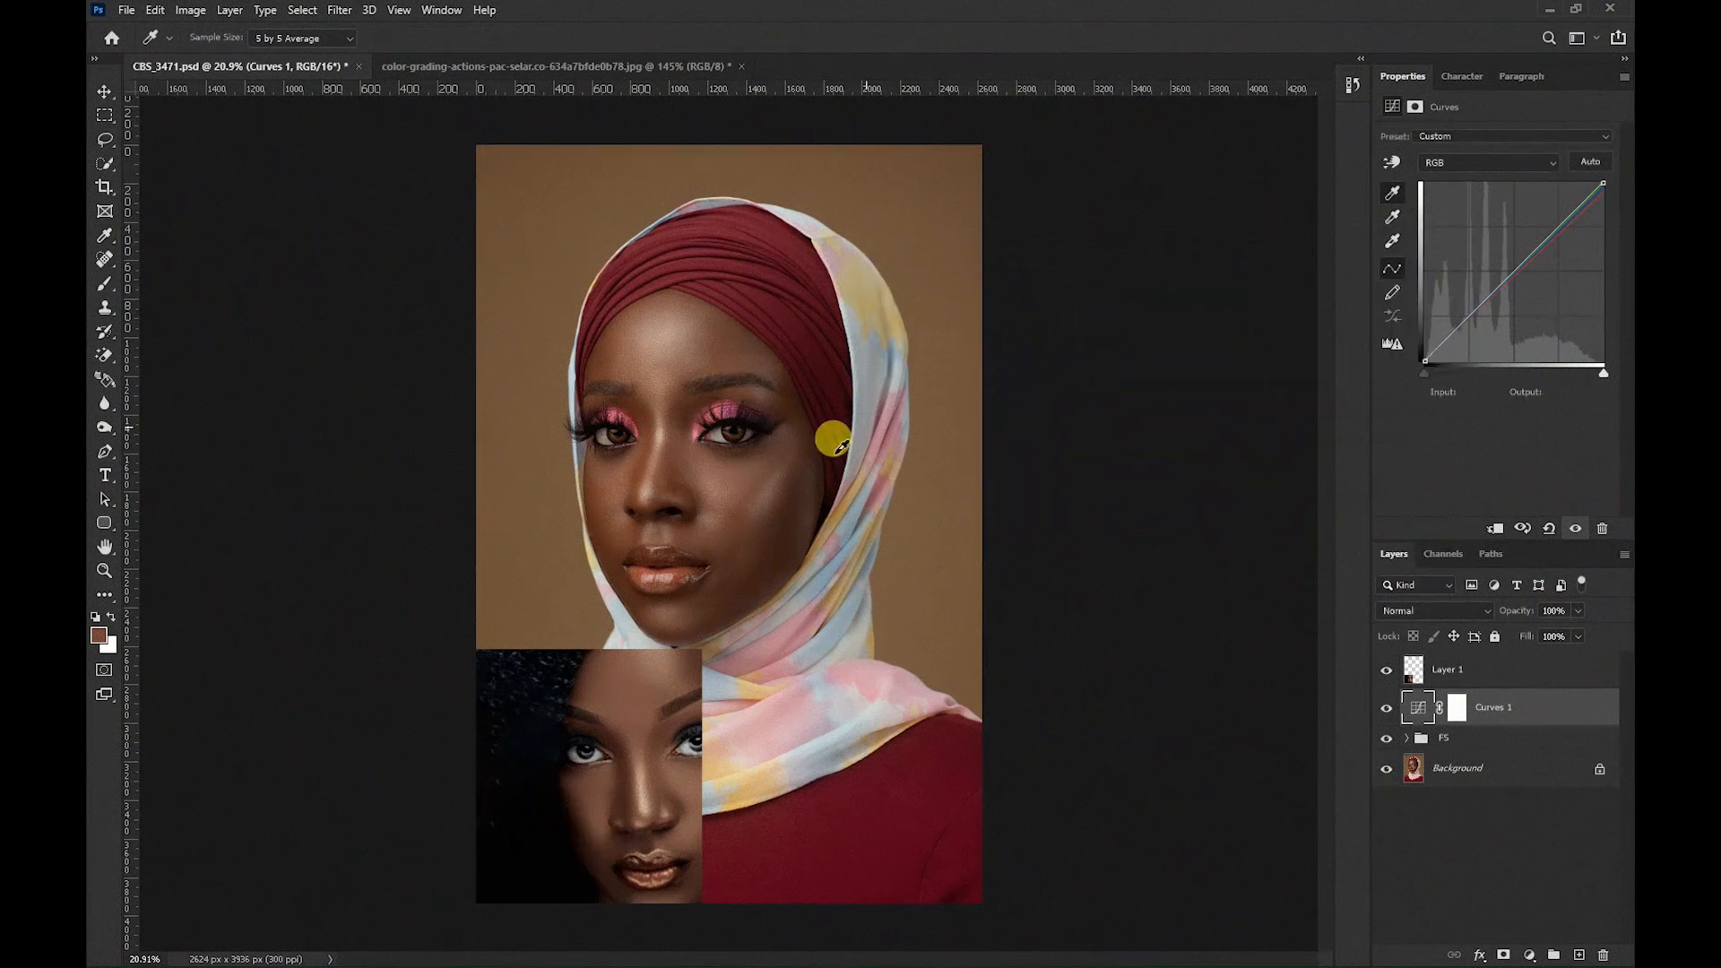
{"action": "left_click", "coordinate": [783, 544]}
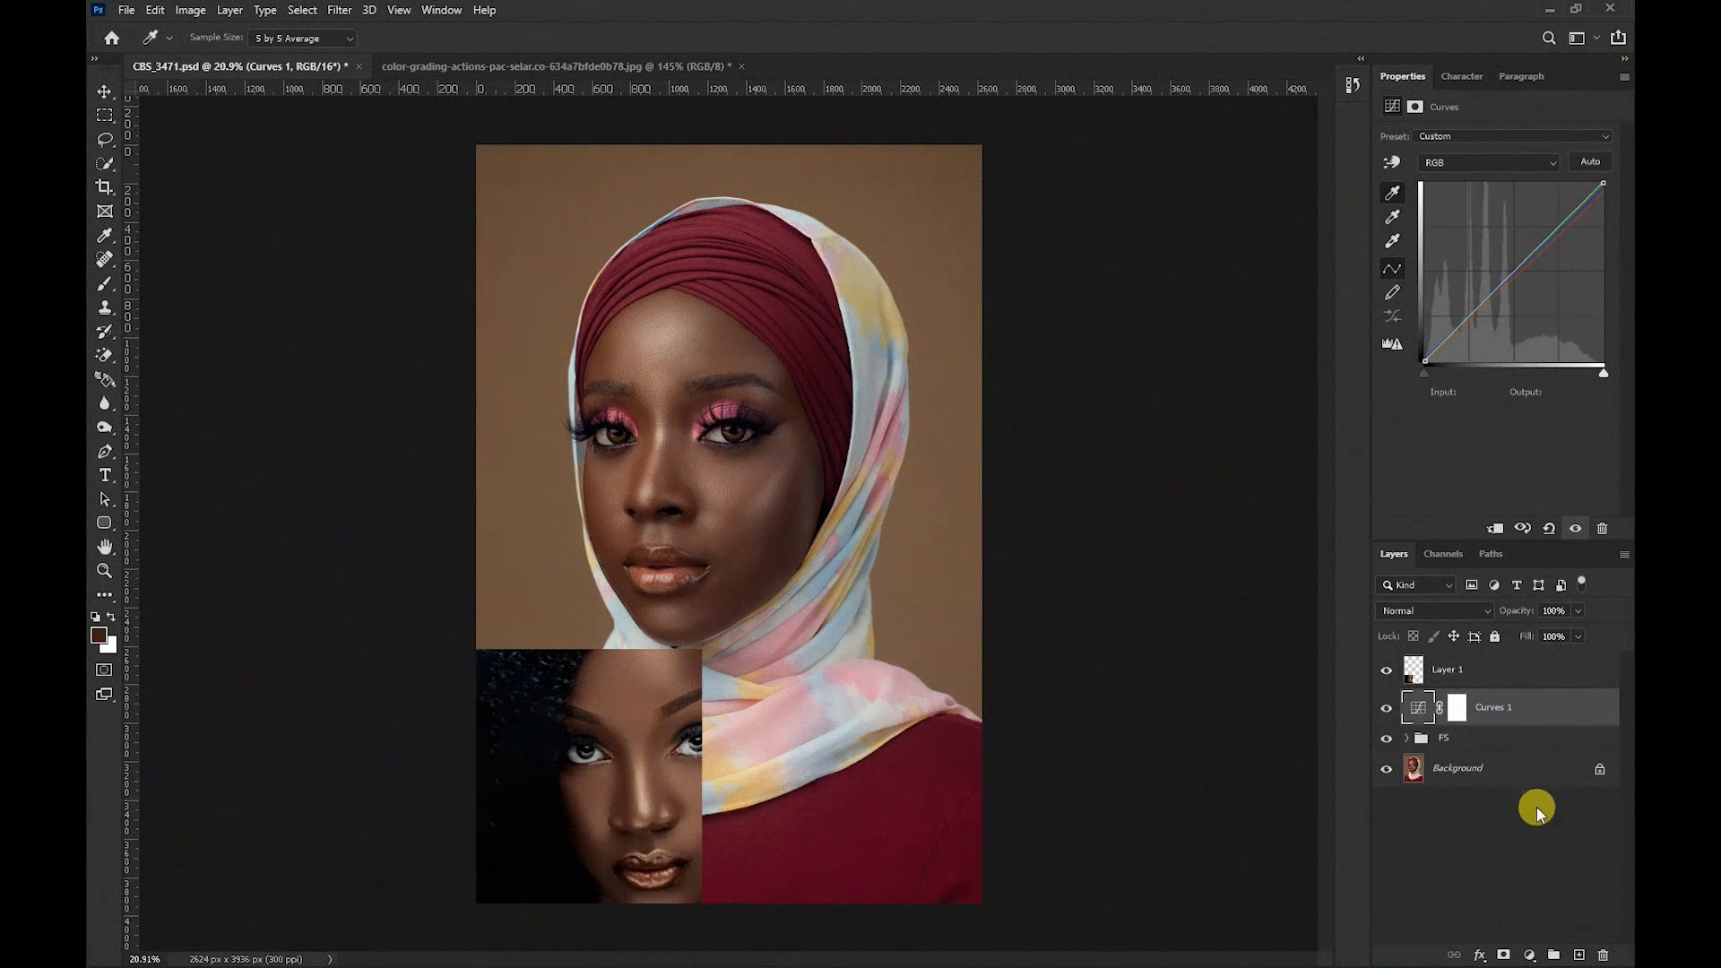
Add a Selective Color adjustment layer above the Curves layer.
{"action": "left_click", "coordinate": [1529, 955]}
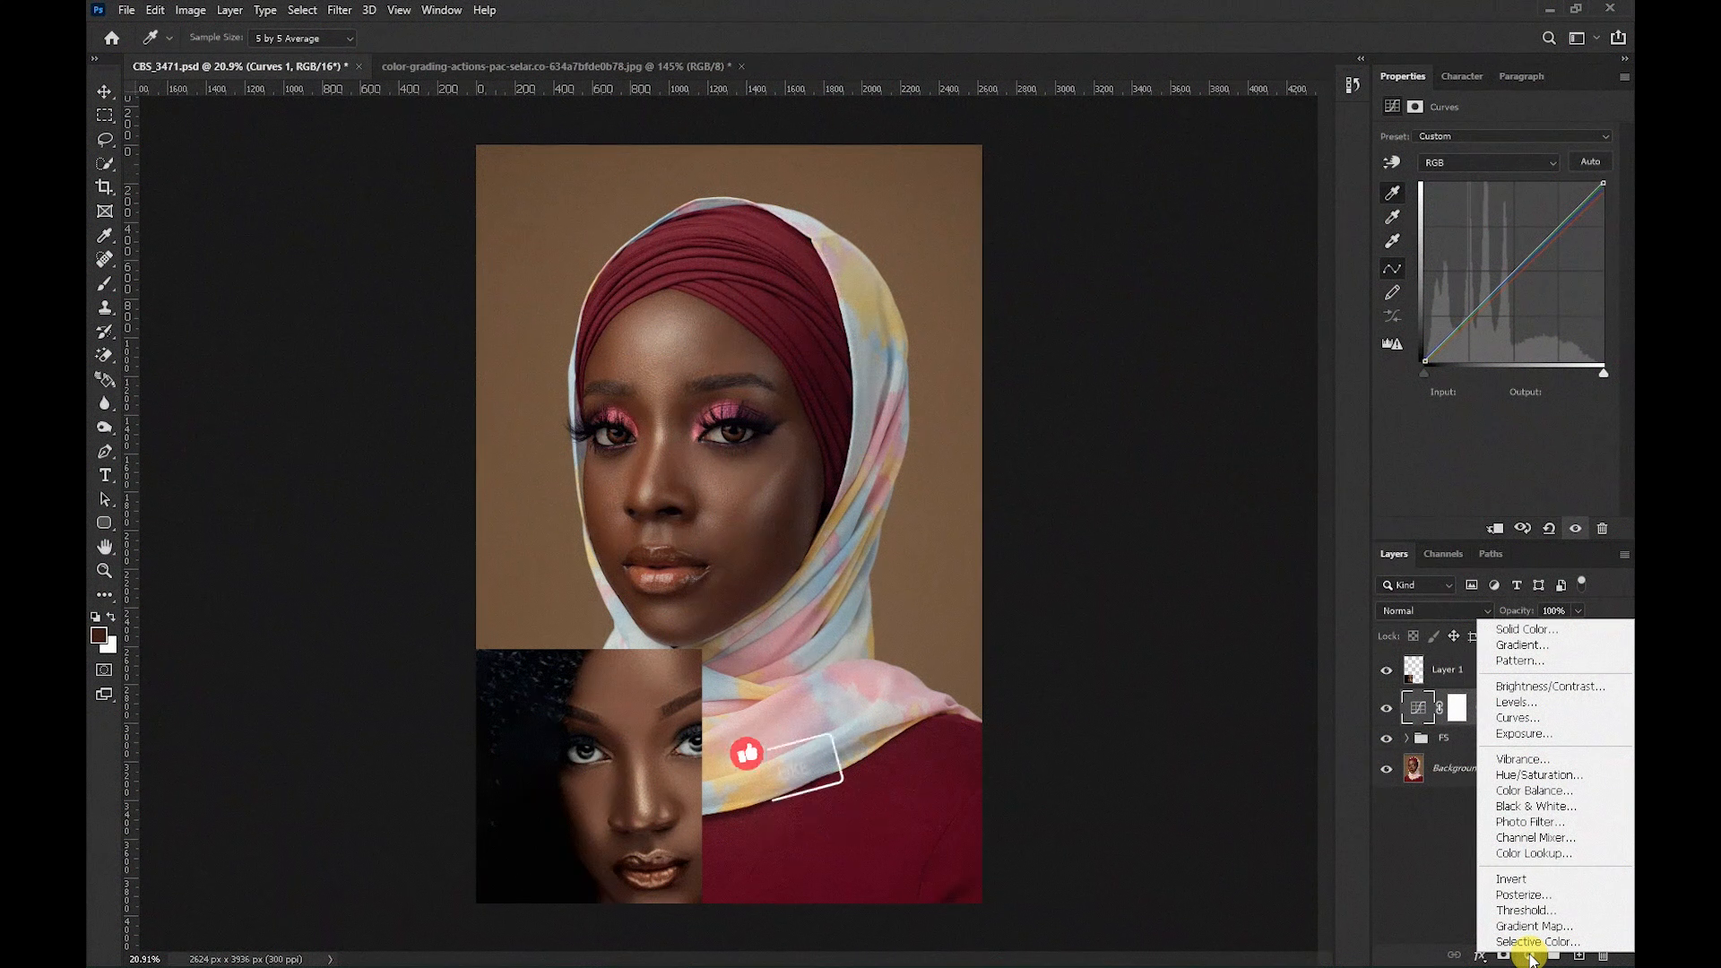
{"action": "left_click", "coordinate": [1529, 942]}
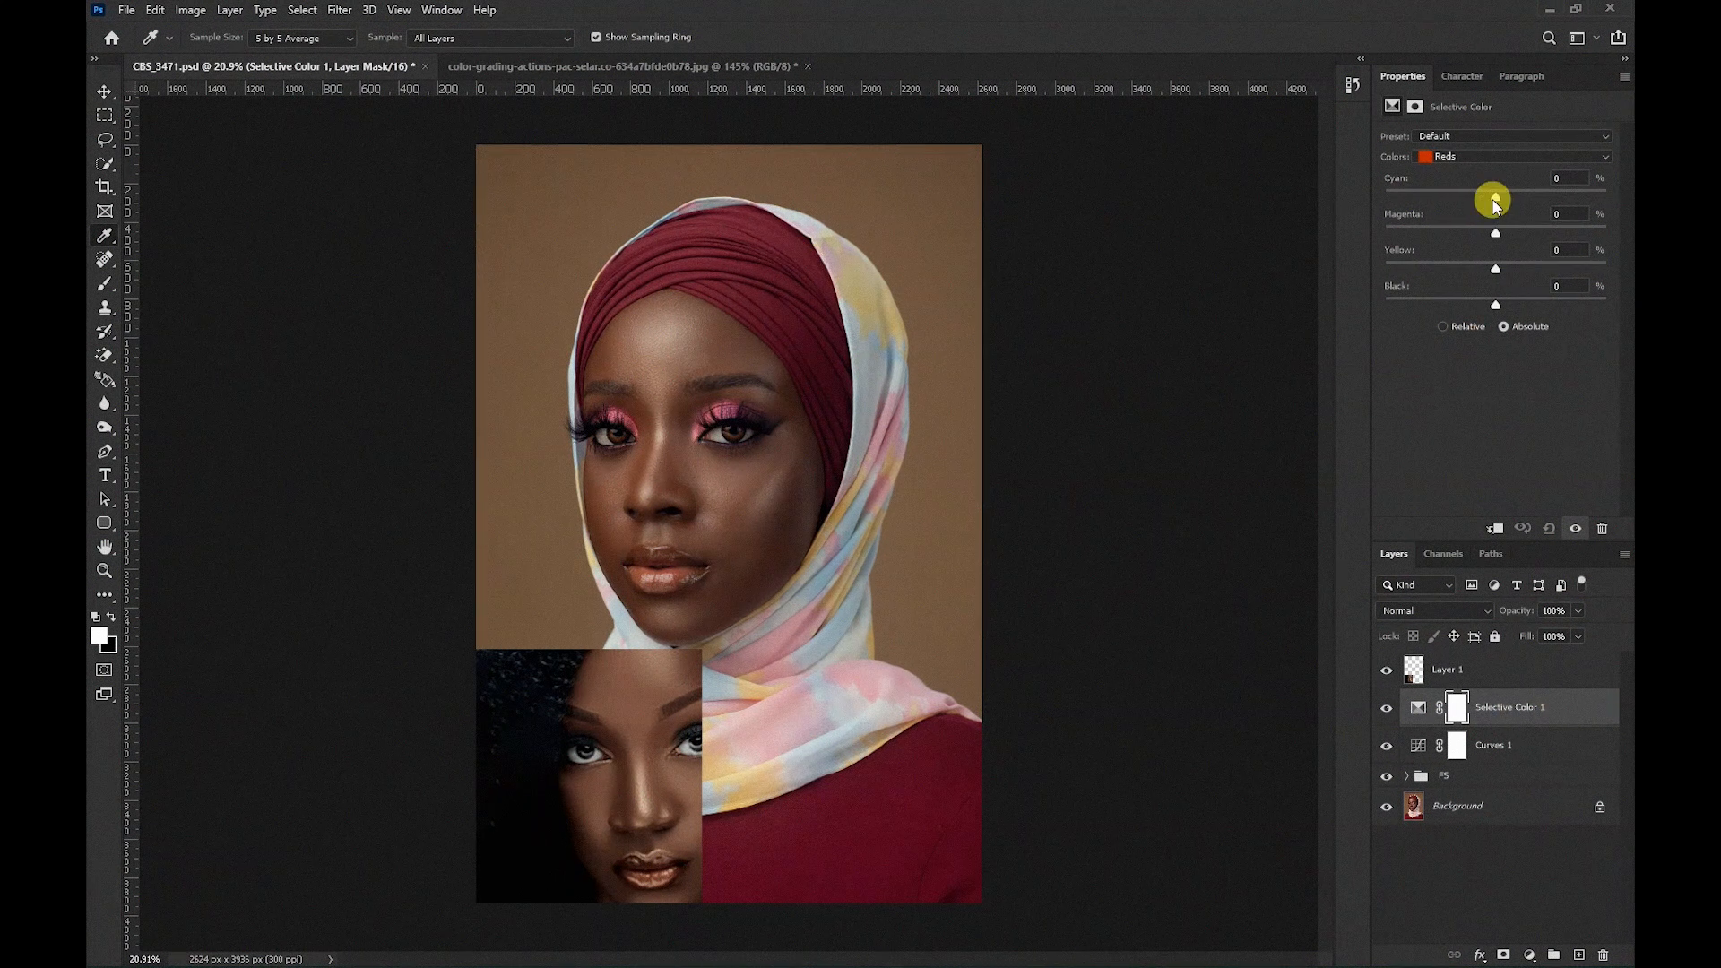
Adjust the Reds cyan, yellow, magenta and black sliders in the Selective Color layer.
{"action": "mouse_move", "coordinate": [1494, 201]}
{"action": "left_mouse_down"}
{"action": "mouse_move", "coordinate": [1479, 199]}
{"action": "mouse_move", "coordinate": [1505, 203]}
{"action": "left_mouse_up"}
{"action": "left_click_drag", "start_coordinate": [1497, 268], "coordinate": [1486, 273]}
{"action": "mouse_move", "coordinate": [1497, 235]}
{"action": "left_mouse_down"}
{"action": "mouse_move", "coordinate": [1477, 234]}
{"action": "mouse_move", "coordinate": [1495, 235]}
{"action": "left_mouse_up"}
{"action": "left_click_drag", "start_coordinate": [1493, 303], "coordinate": [1480, 304]}
Switch Selective Color to Yellows and set cyan to -15, black to +17 and magenta to +4.
{"action": "left_click", "coordinate": [1512, 158]}
{"action": "left_click", "coordinate": [1470, 186]}
{"action": "left_click_drag", "start_coordinate": [1497, 199], "coordinate": [1469, 203]}
{"action": "left_click_drag", "start_coordinate": [1506, 196], "coordinate": [1480, 197]}
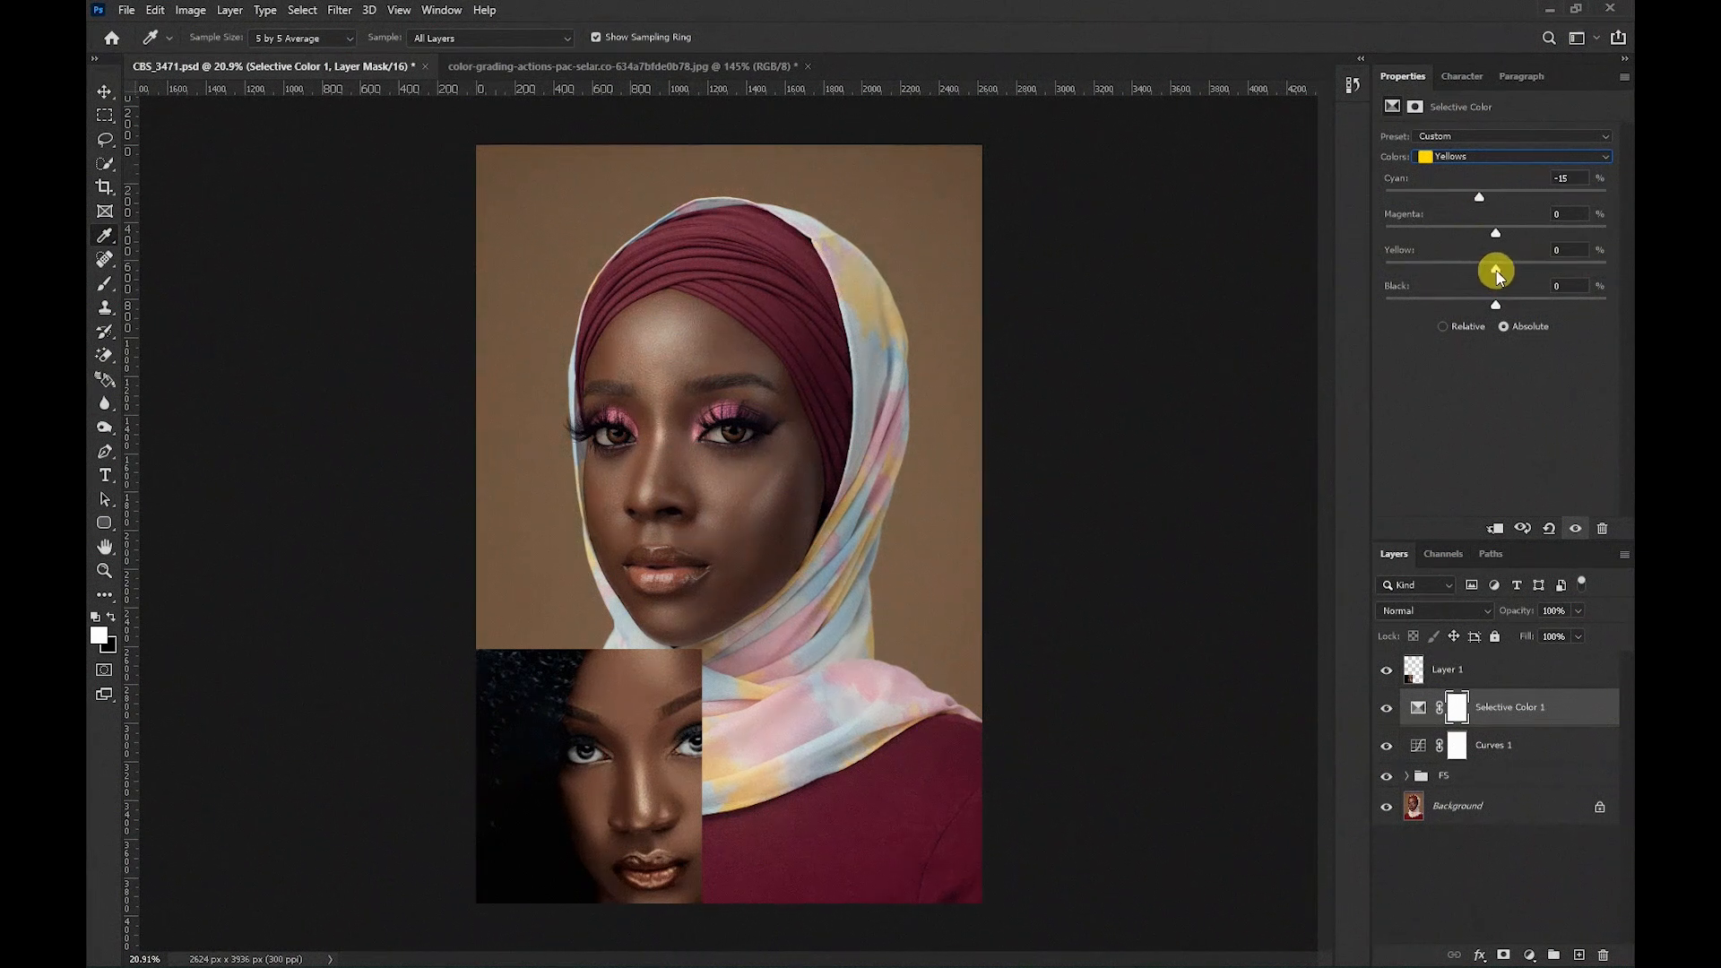
{"action": "mouse_move", "coordinate": [1495, 305]}
{"action": "left_mouse_down"}
{"action": "mouse_move", "coordinate": [1464, 308]}
{"action": "mouse_move", "coordinate": [1515, 311]}
{"action": "left_mouse_up"}
{"action": "mouse_move", "coordinate": [1495, 237]}
{"action": "left_mouse_down"}
{"action": "mouse_move", "coordinate": [1473, 237]}
{"action": "mouse_move", "coordinate": [1500, 237]}
{"action": "left_mouse_up"}
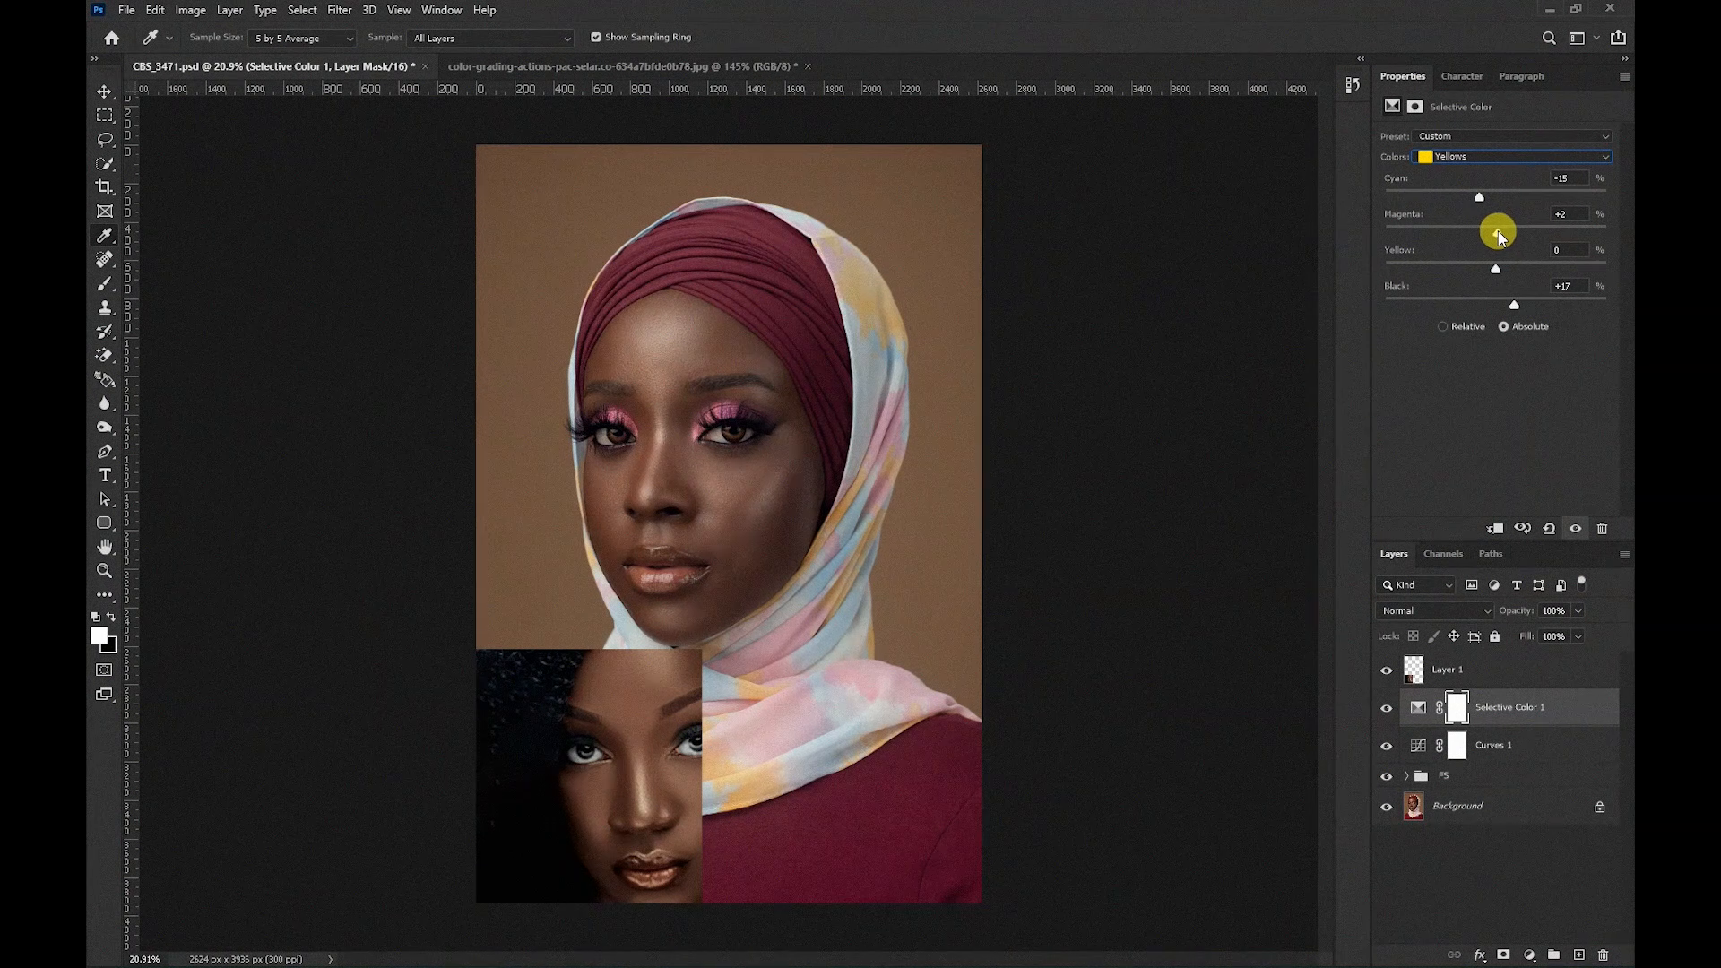
{"action": "left_click_drag", "start_coordinate": [1498, 236], "coordinate": [1503, 235]}
{"action": "mouse_move", "coordinate": [1501, 230]}
{"action": "left_mouse_down"}
{"action": "mouse_move", "coordinate": [1481, 233]}
{"action": "mouse_move", "coordinate": [1499, 229]}
{"action": "left_mouse_up"}
Add a Color Balance adjustment layer and set midtones to +2 red, -1 magenta-green and -5 yellow-blue.
{"action": "left_click", "coordinate": [1530, 956]}
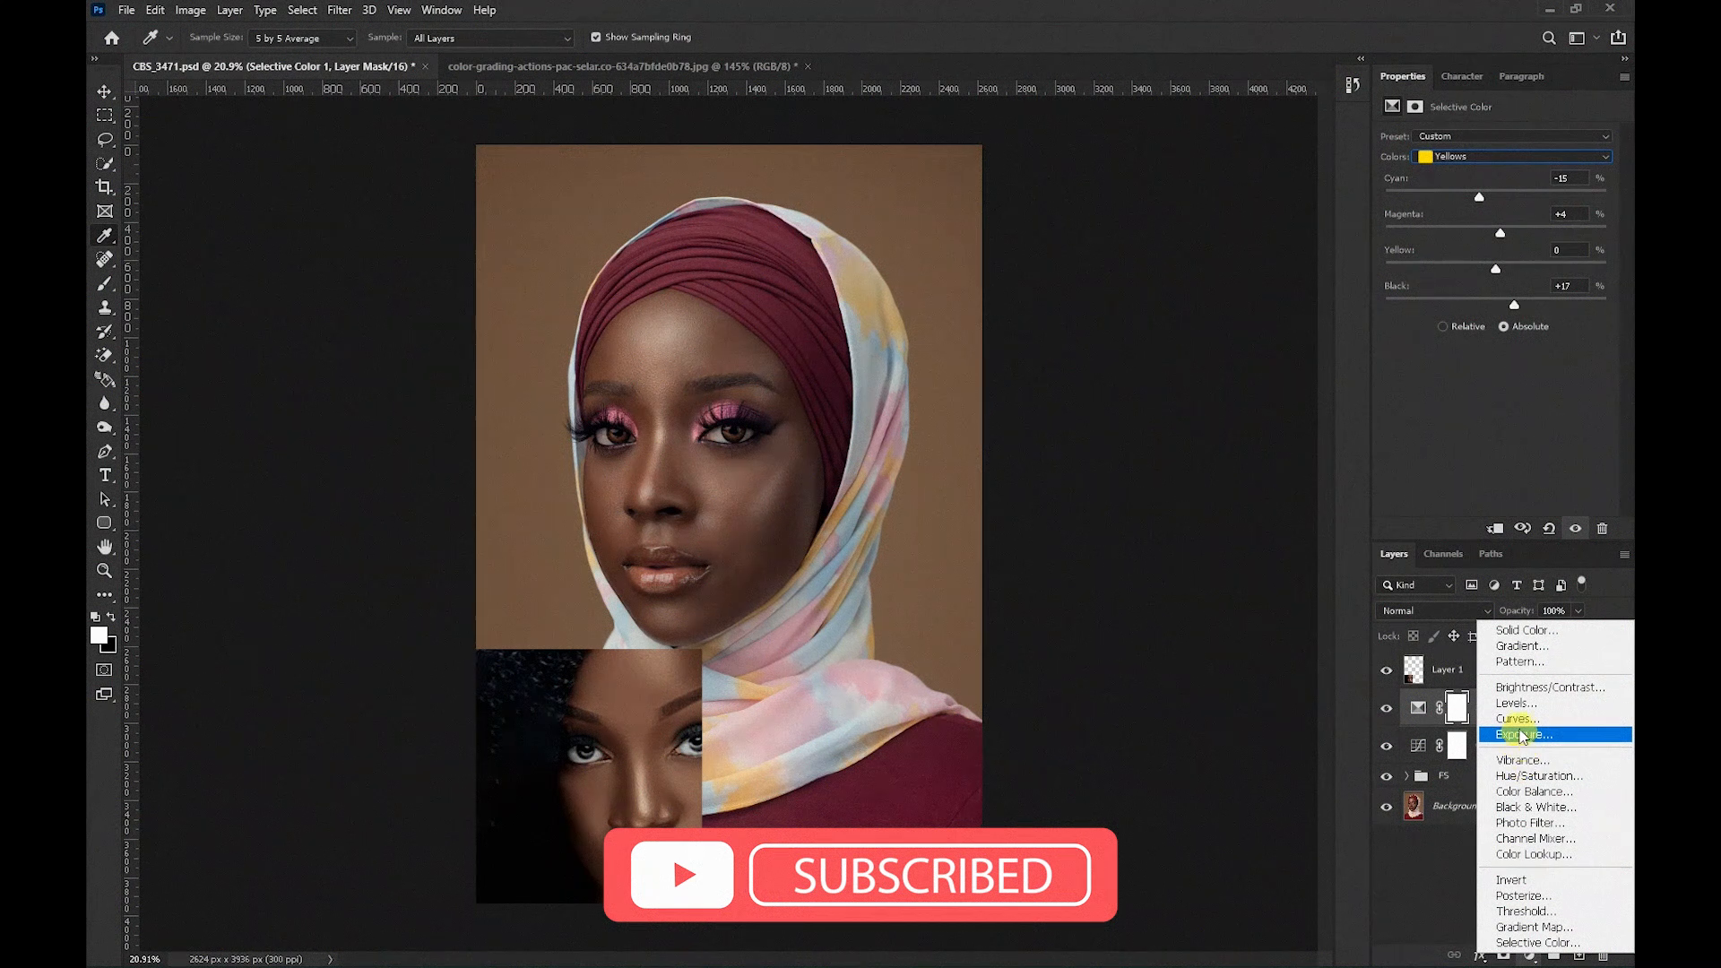
{"action": "left_click", "coordinate": [1533, 793]}
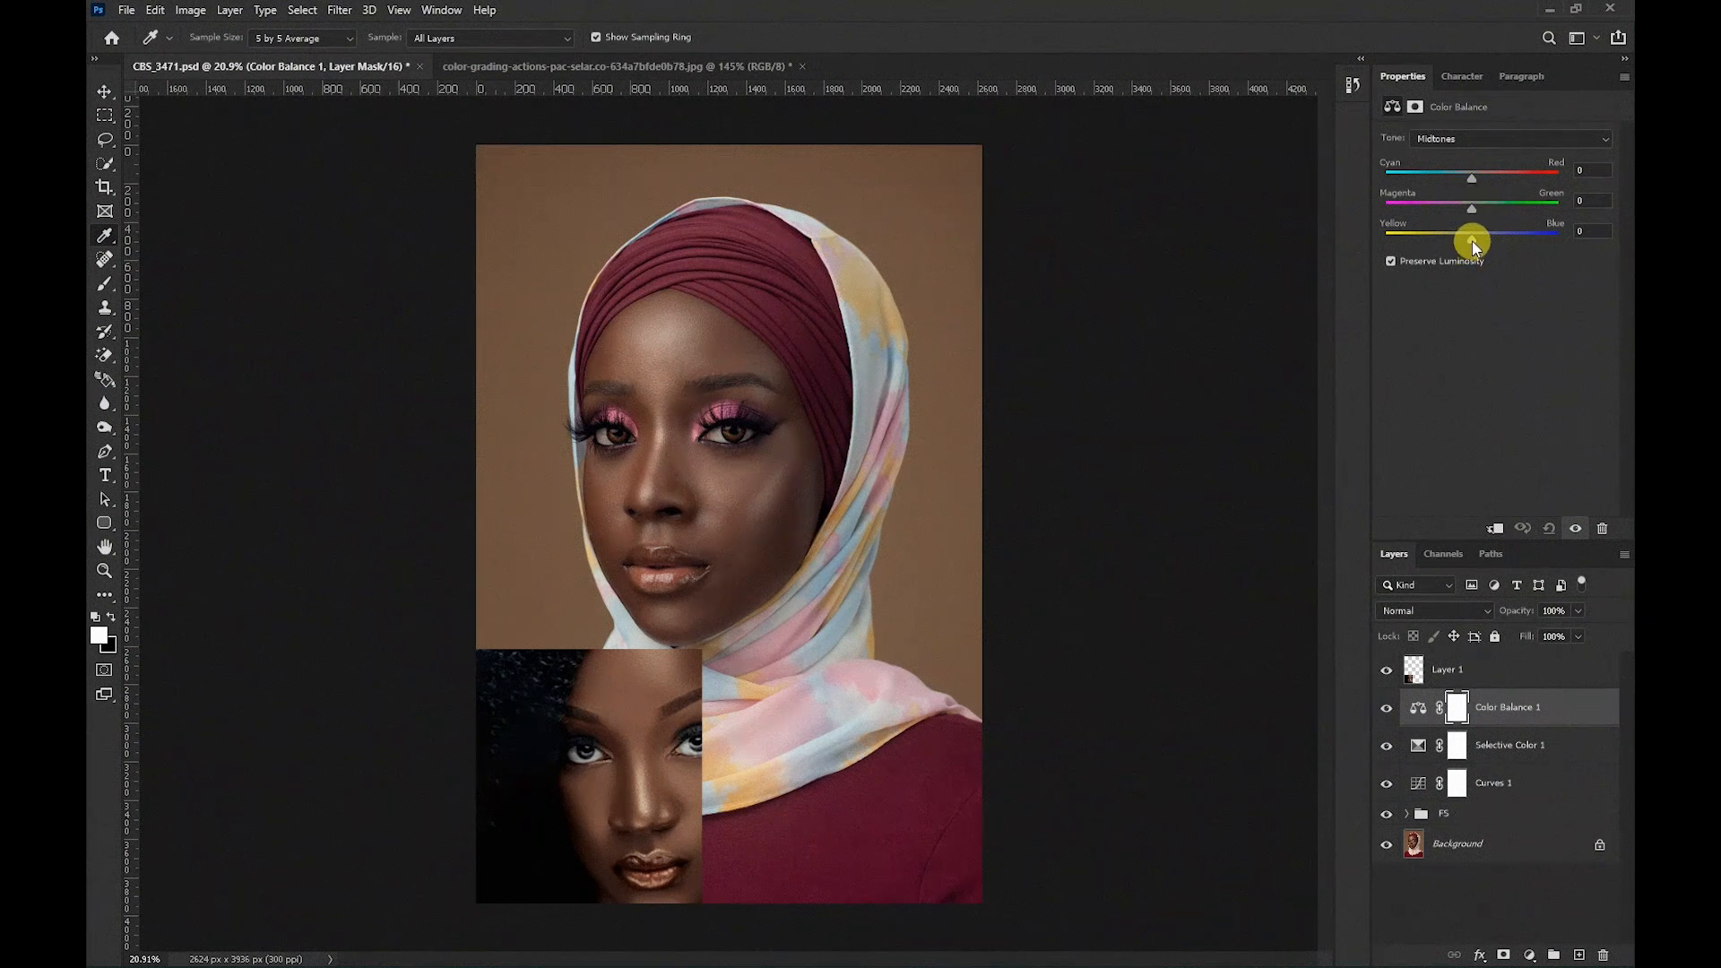
{"action": "left_click_drag", "start_coordinate": [1476, 176], "coordinate": [1474, 181]}
{"action": "left_click_drag", "start_coordinate": [1472, 240], "coordinate": [1468, 244]}
{"action": "left_click_drag", "start_coordinate": [1471, 209], "coordinate": [1477, 215]}
Hide the reference photo layer, Layer 1, and delete it.
{"action": "left_click", "coordinate": [1386, 672]}
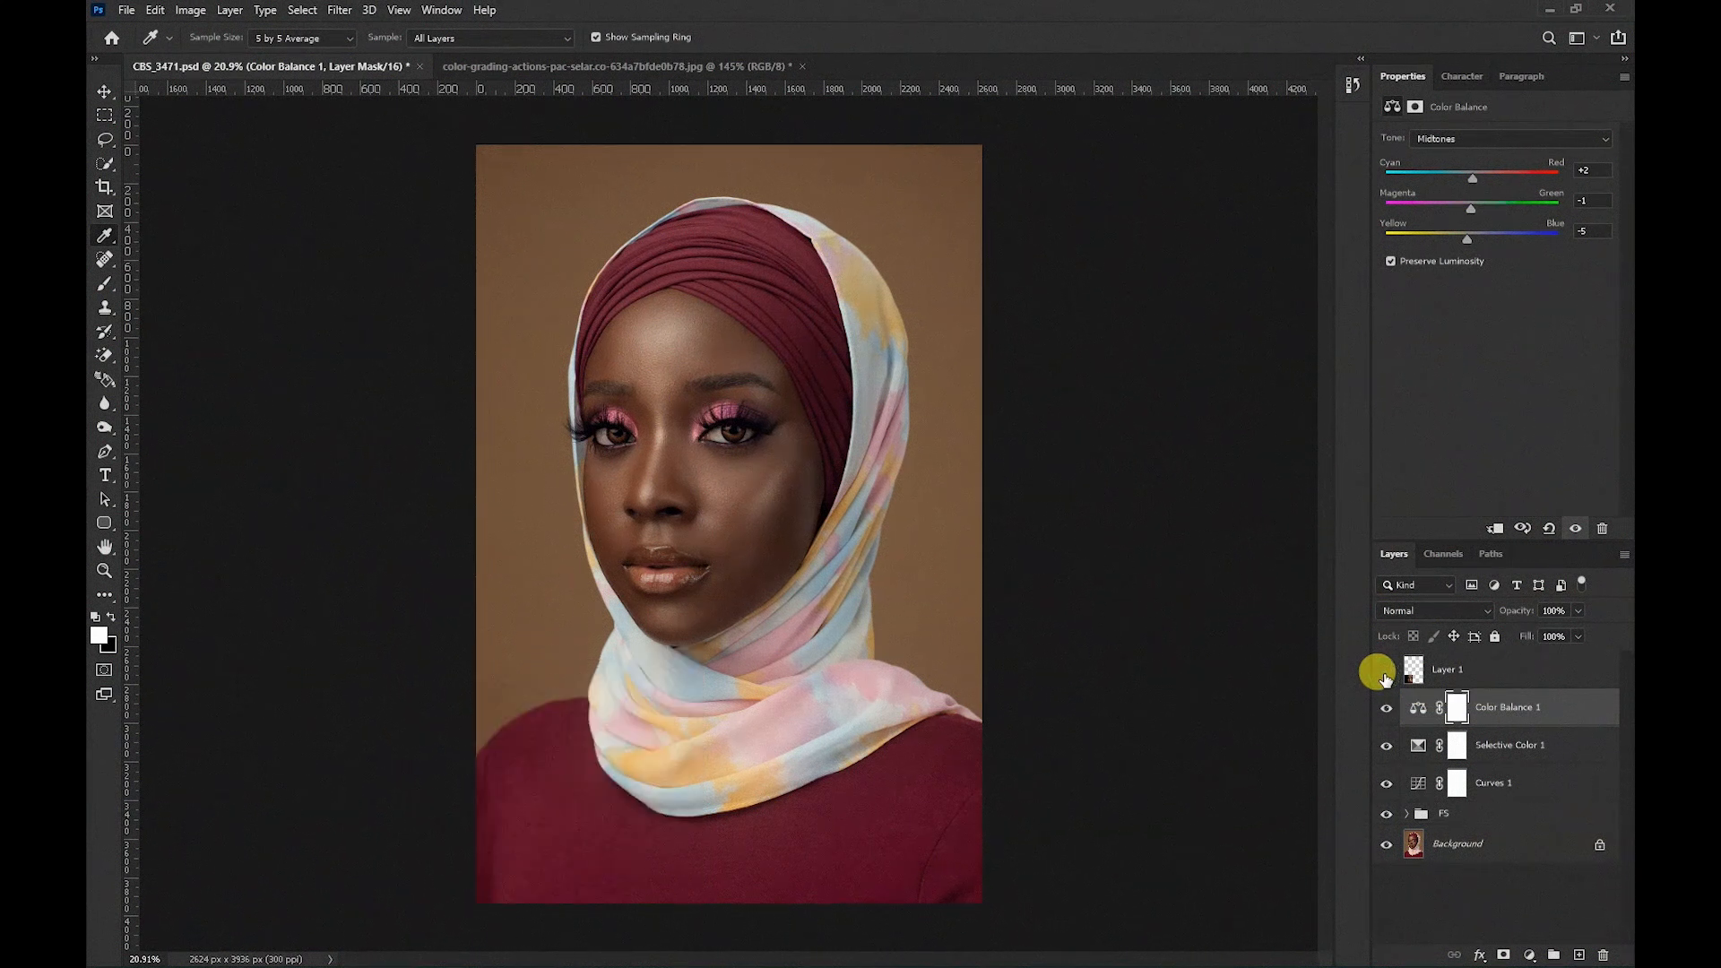
{"action": "left_click", "coordinate": [1483, 672]}
{"action": "key", "text": "Delete"}
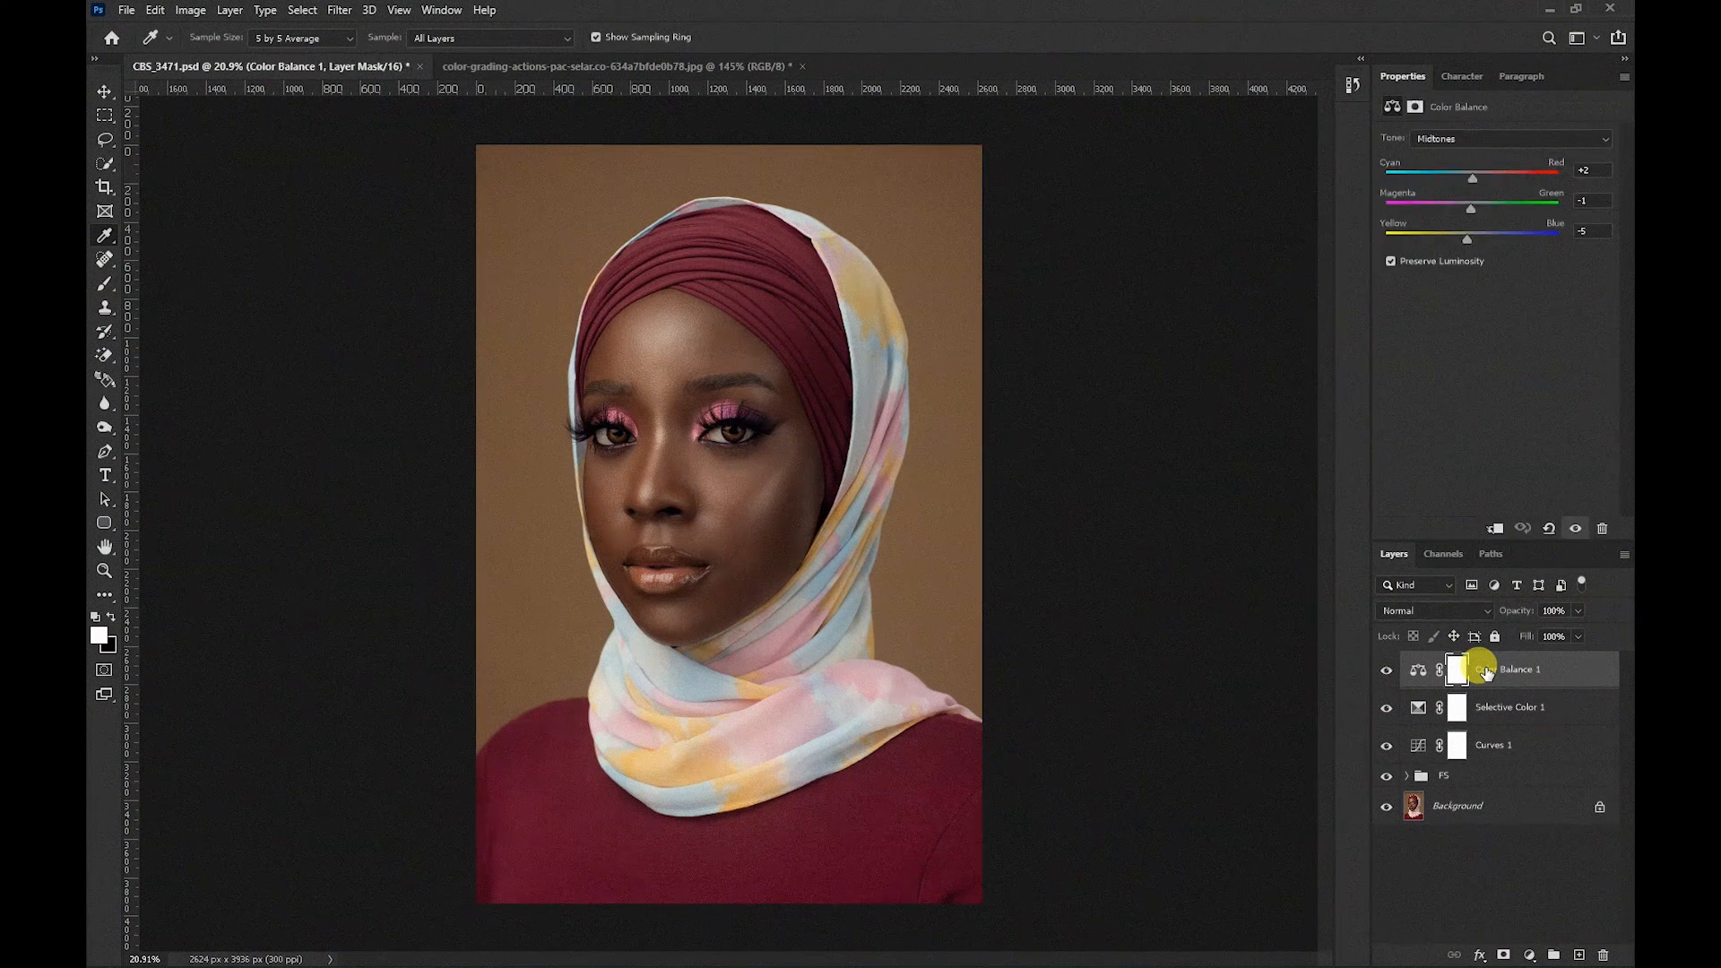
Select the Curves, Selective Color and Color Balance layers together and group them.
{"action": "left_click", "coordinate": [1526, 755], "text": "shift"}
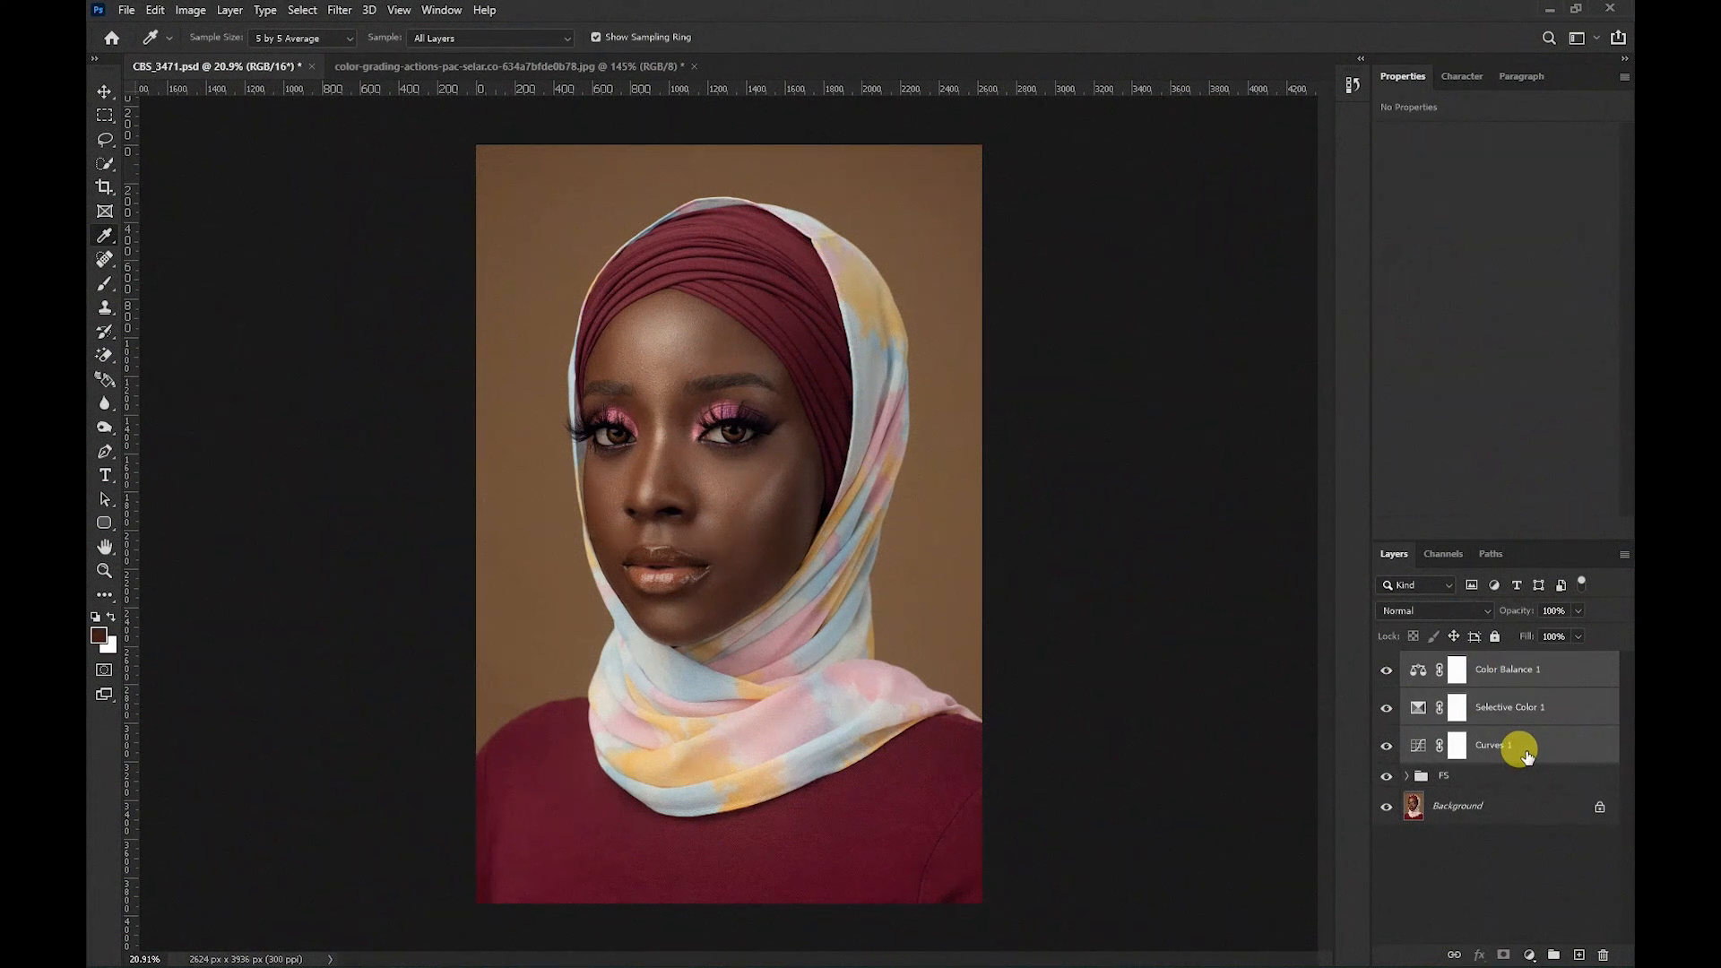
{"action": "key", "text": "ctrl+g"}
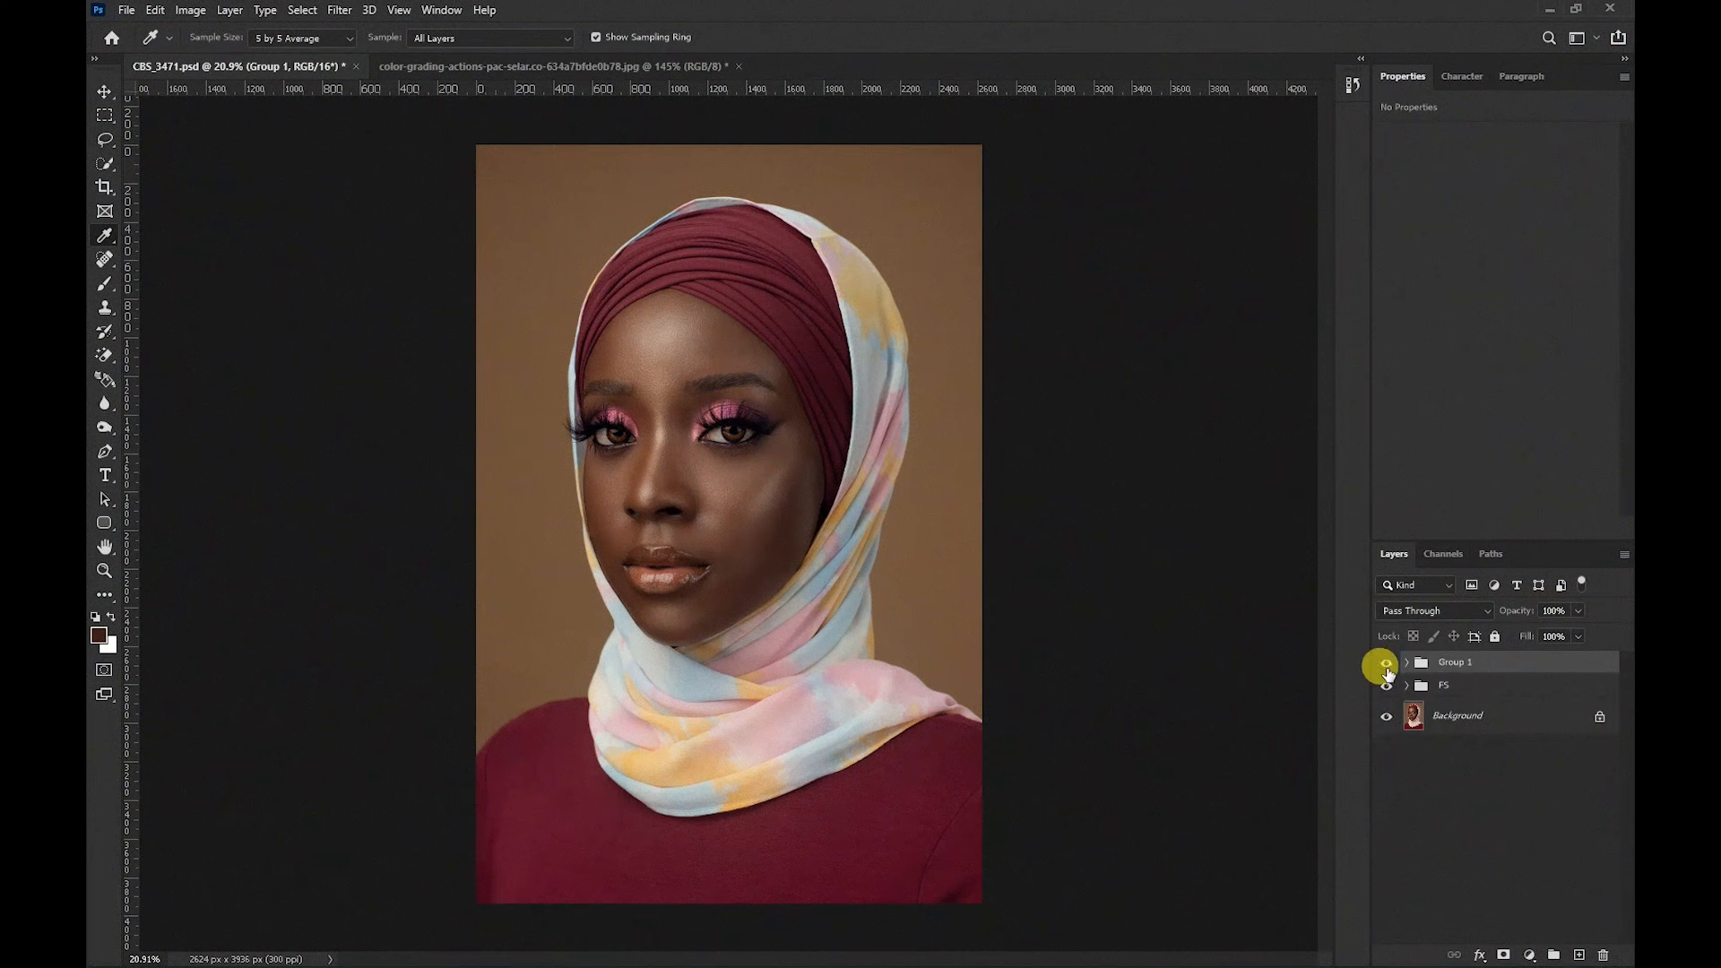
Toggle the new group's visibility on and off to compare the grade before and after.
{"action": "left_click", "coordinate": [1387, 664]}
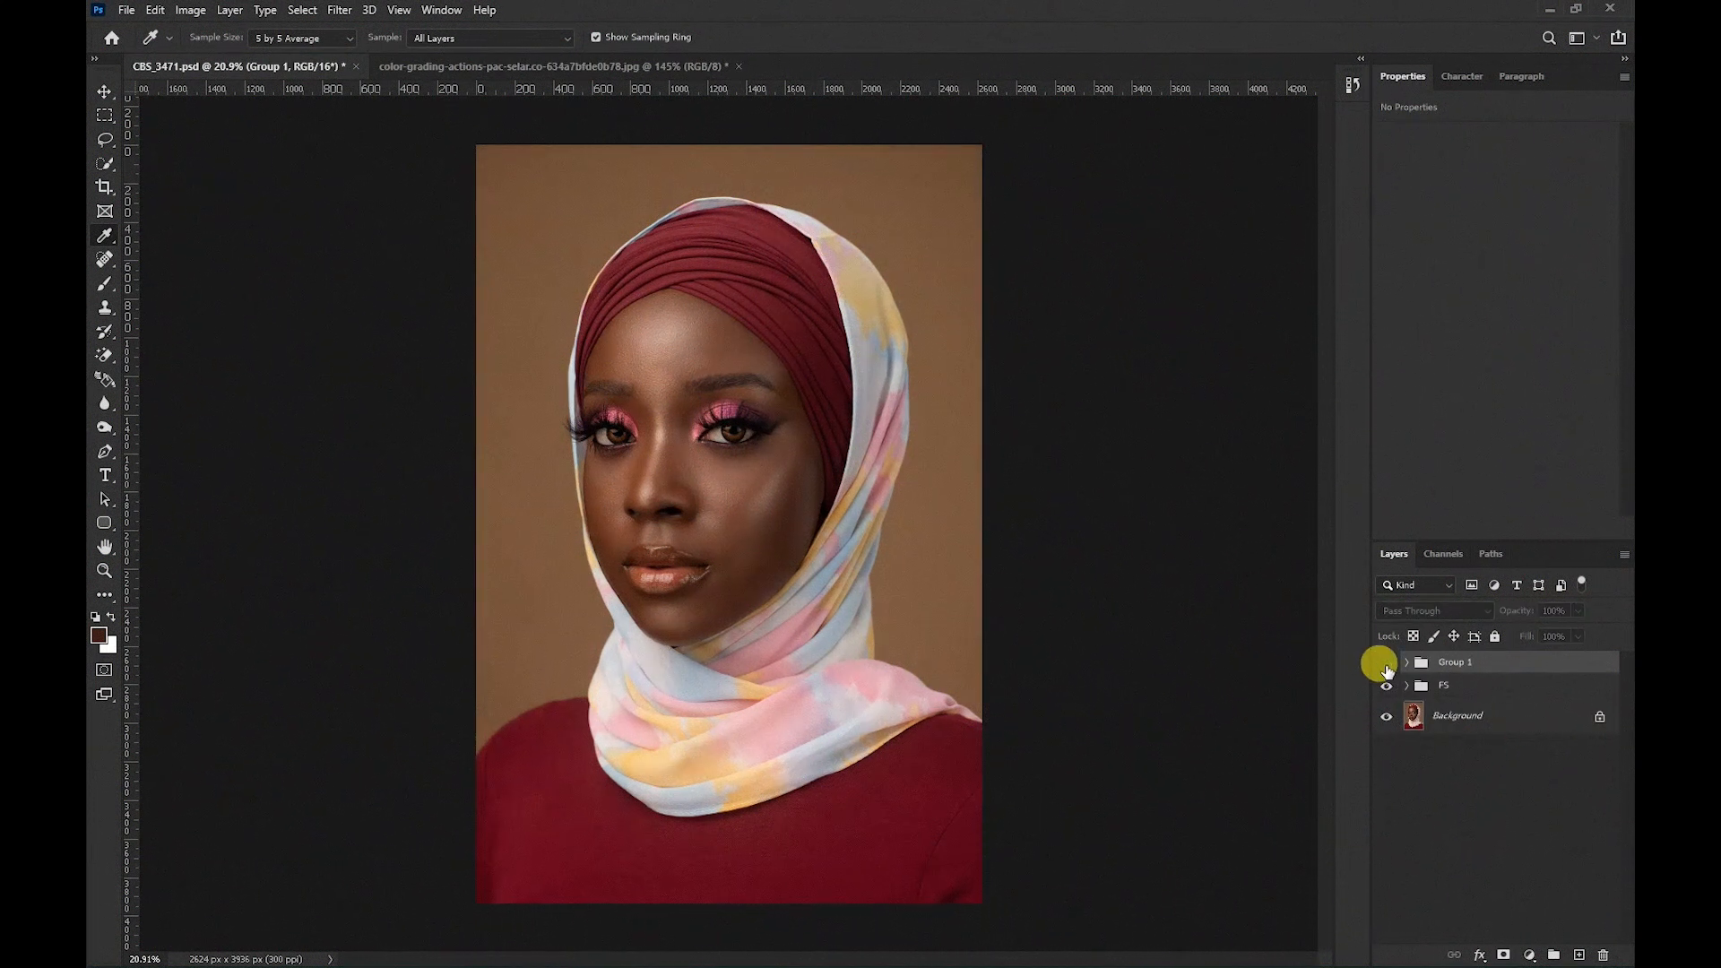
{"action": "left_click", "coordinate": [1387, 664]}
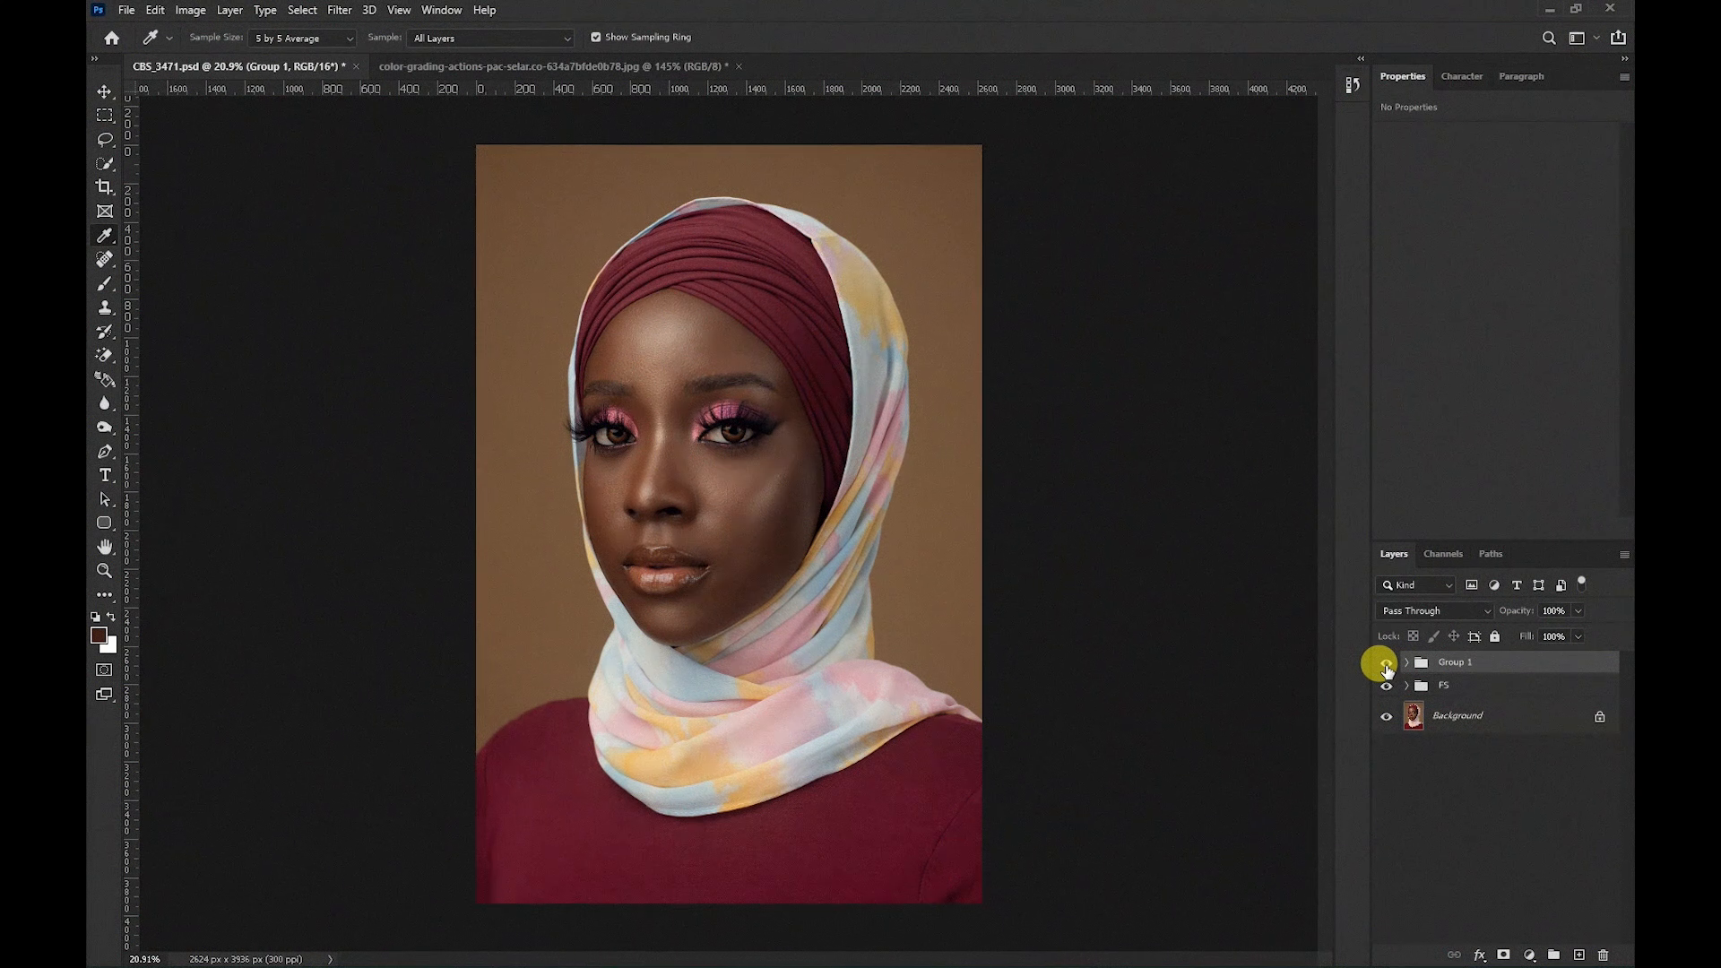
{"action": "left_click", "coordinate": [1387, 666]}
{"action": "left_click", "coordinate": [1386, 668]}
{"action": "left_click", "coordinate": [1387, 667]}
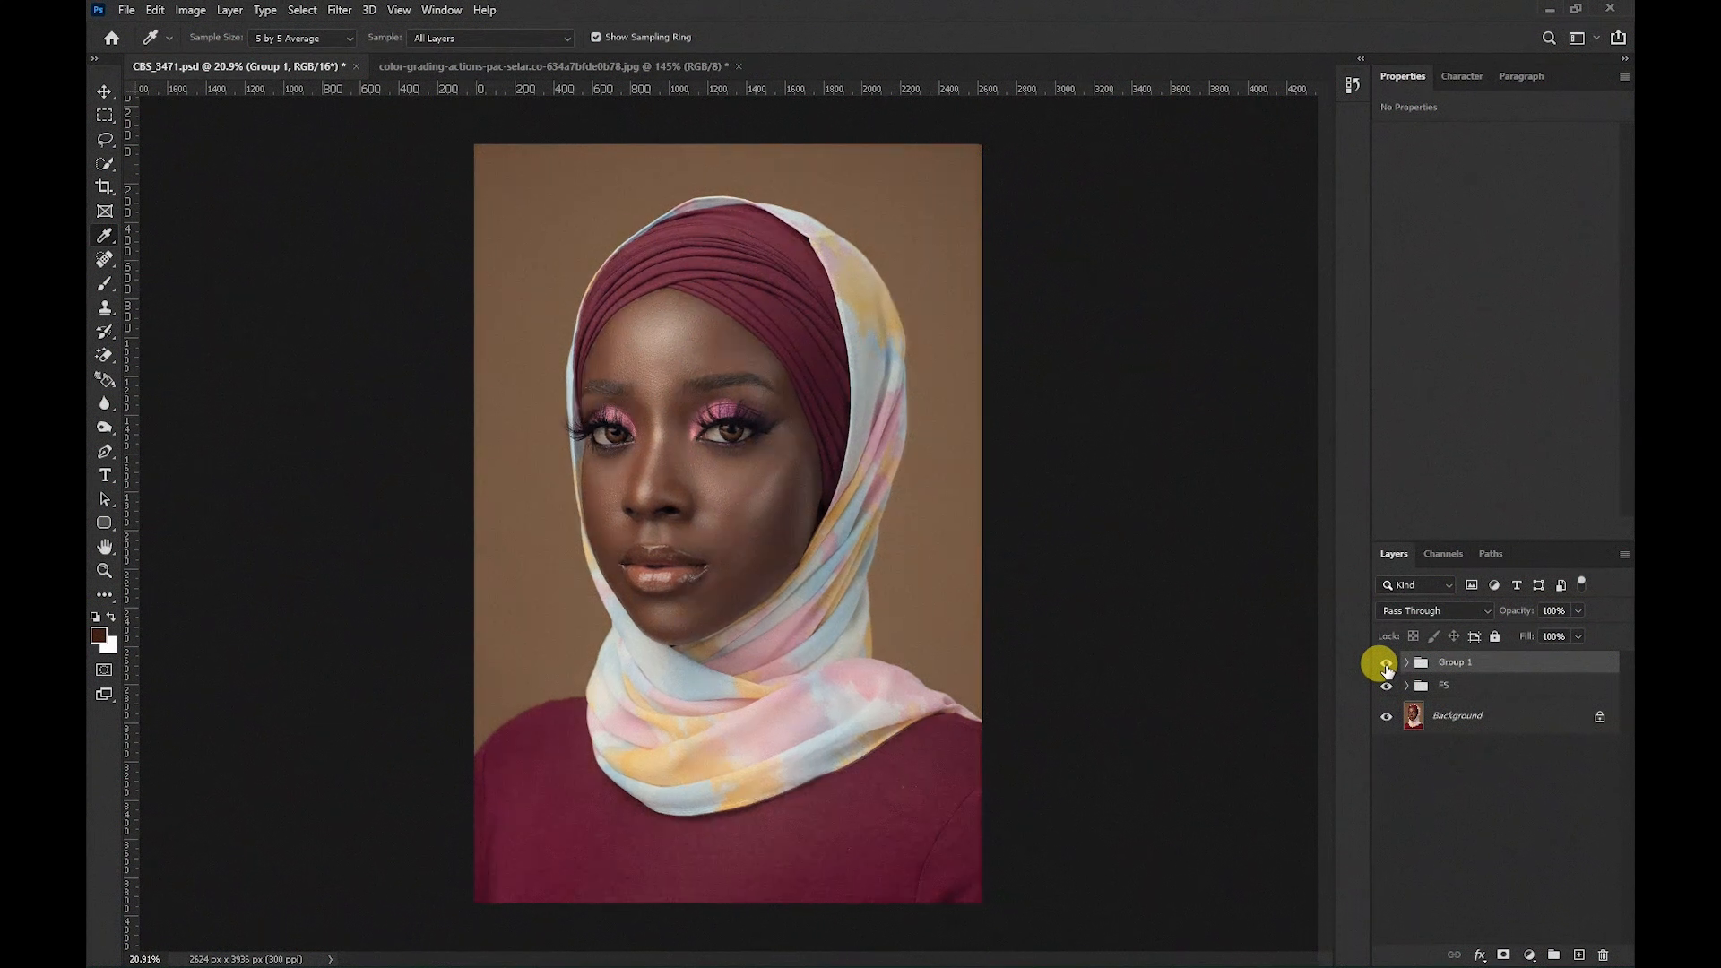